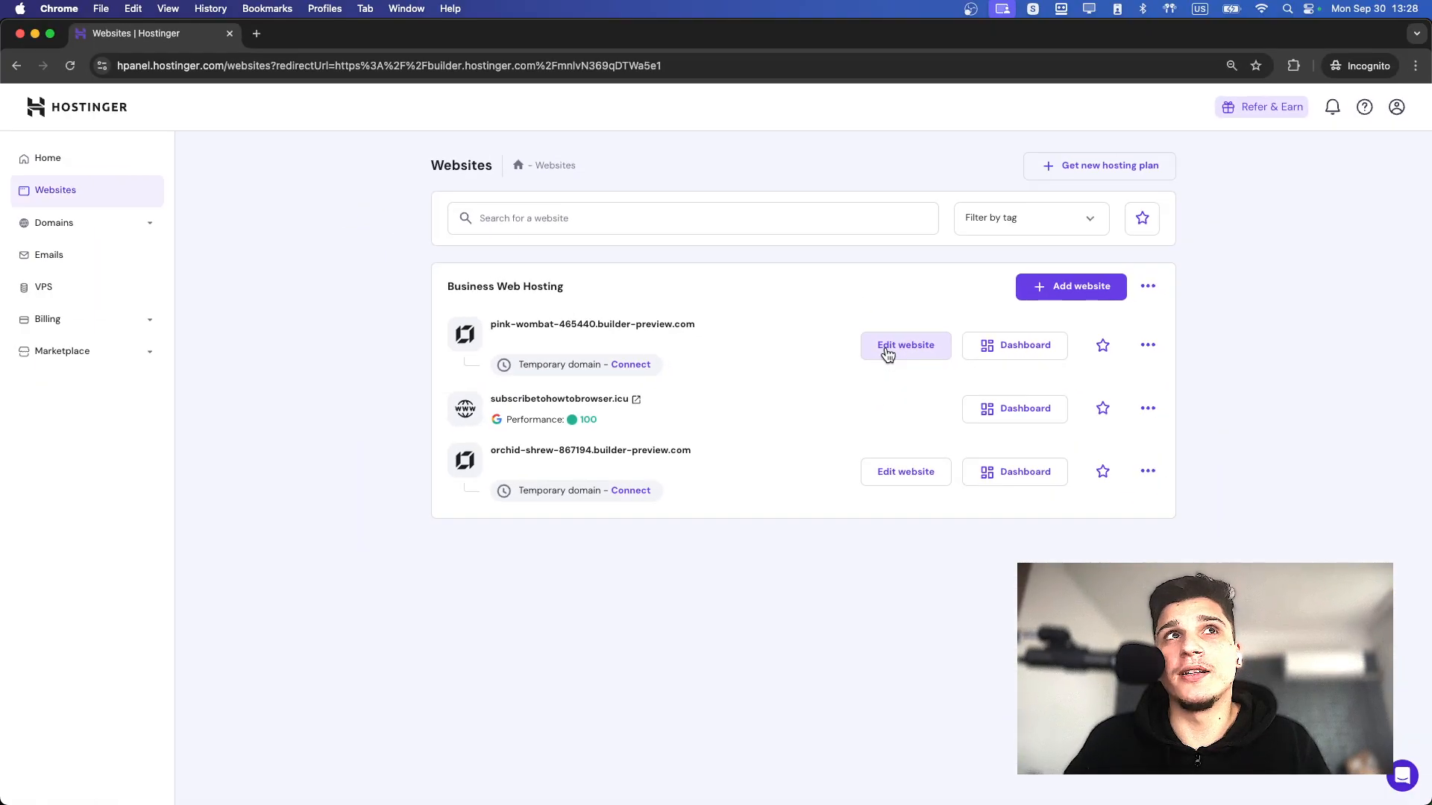
Open the pink-wombat-465440 website for editing and bring up its SEO settings.
{"action": "left_click", "coordinate": [887, 352]}
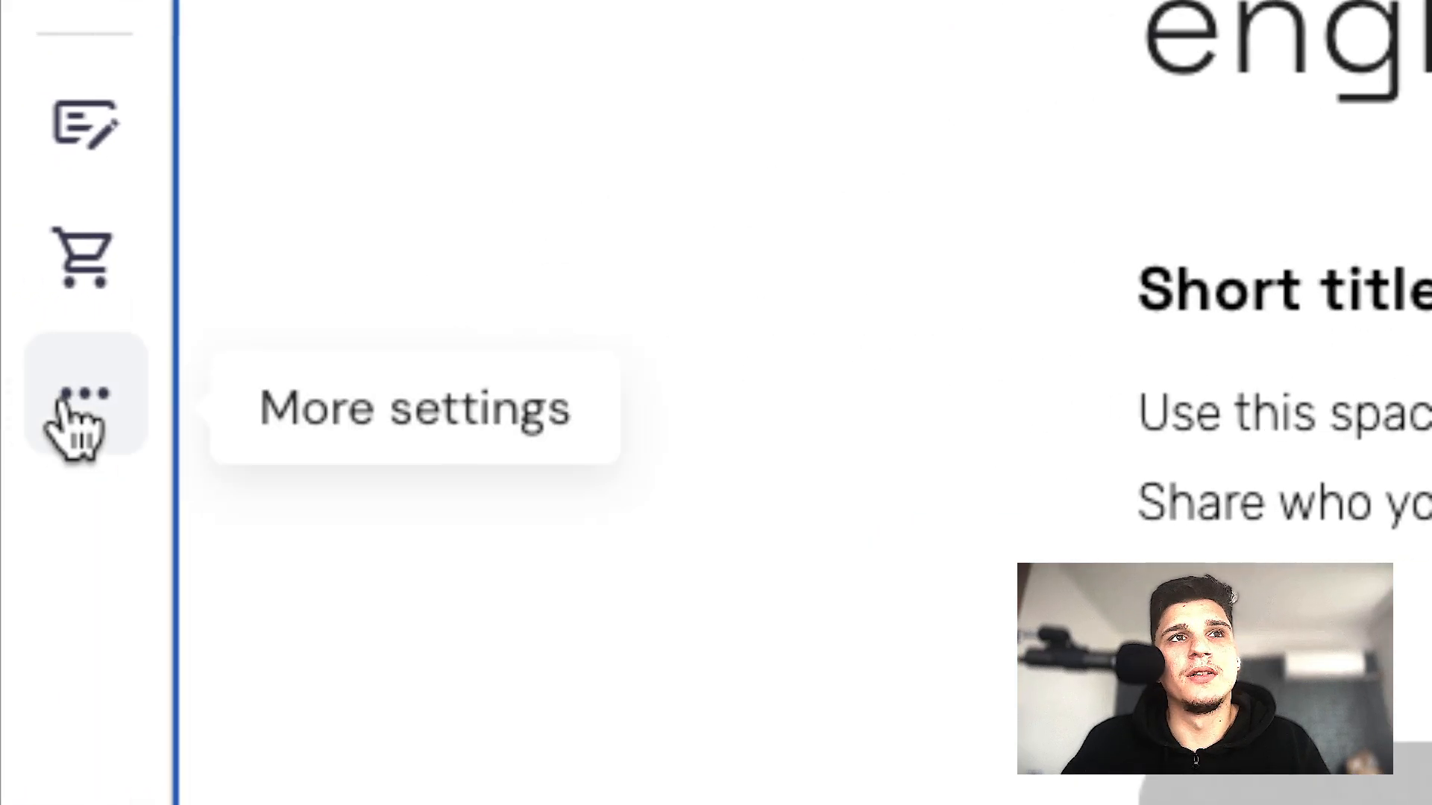
{"action": "left_click", "coordinate": [19, 382]}
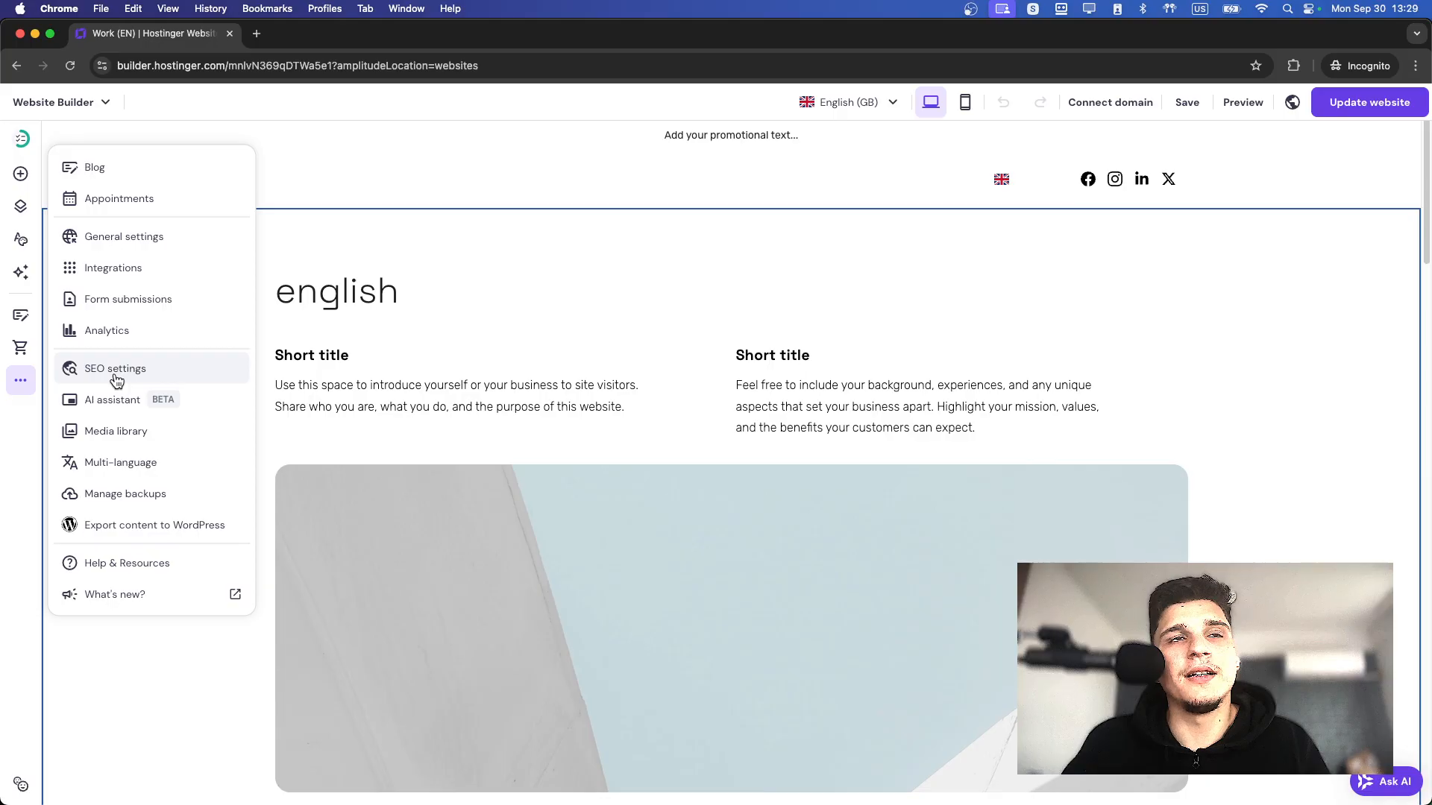
{"action": "left_click", "coordinate": [311, 355]}
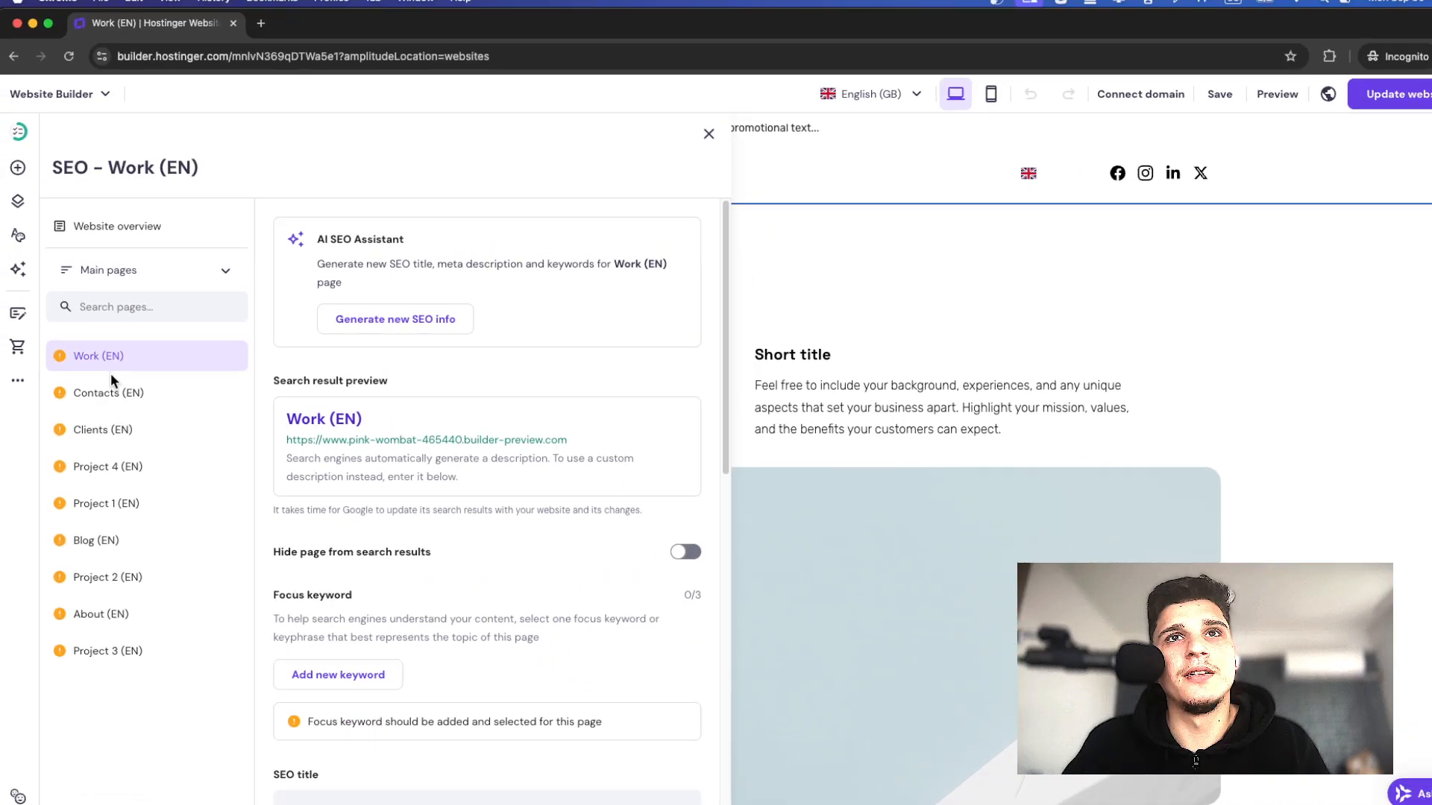
Look through the SEO settings of the Contacts, Clients, Project 4 and Blog pages, including the Blog page's focus keyword guidance.
{"action": "left_click", "coordinate": [113, 397]}
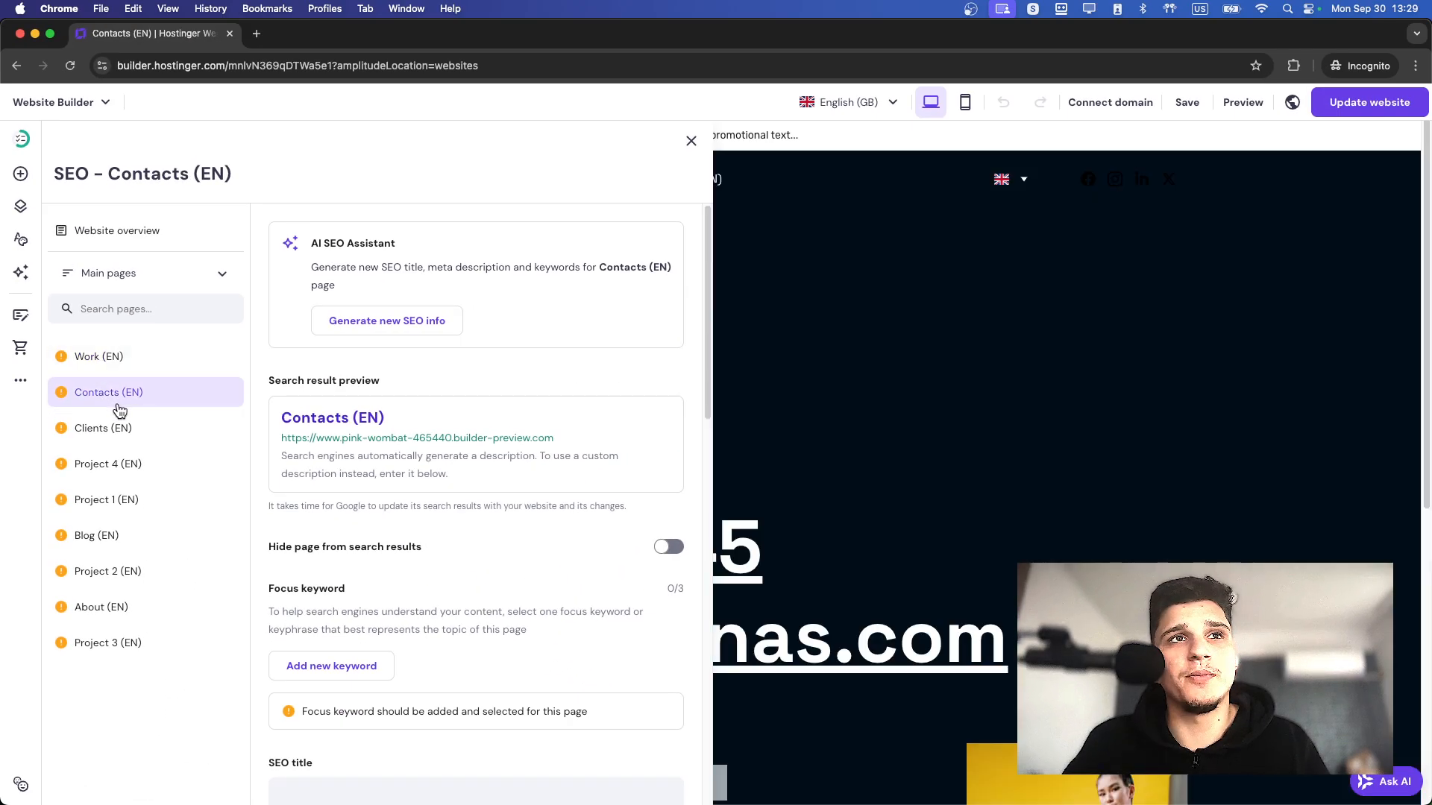
{"action": "left_click", "coordinate": [122, 426]}
{"action": "left_click", "coordinate": [131, 463]}
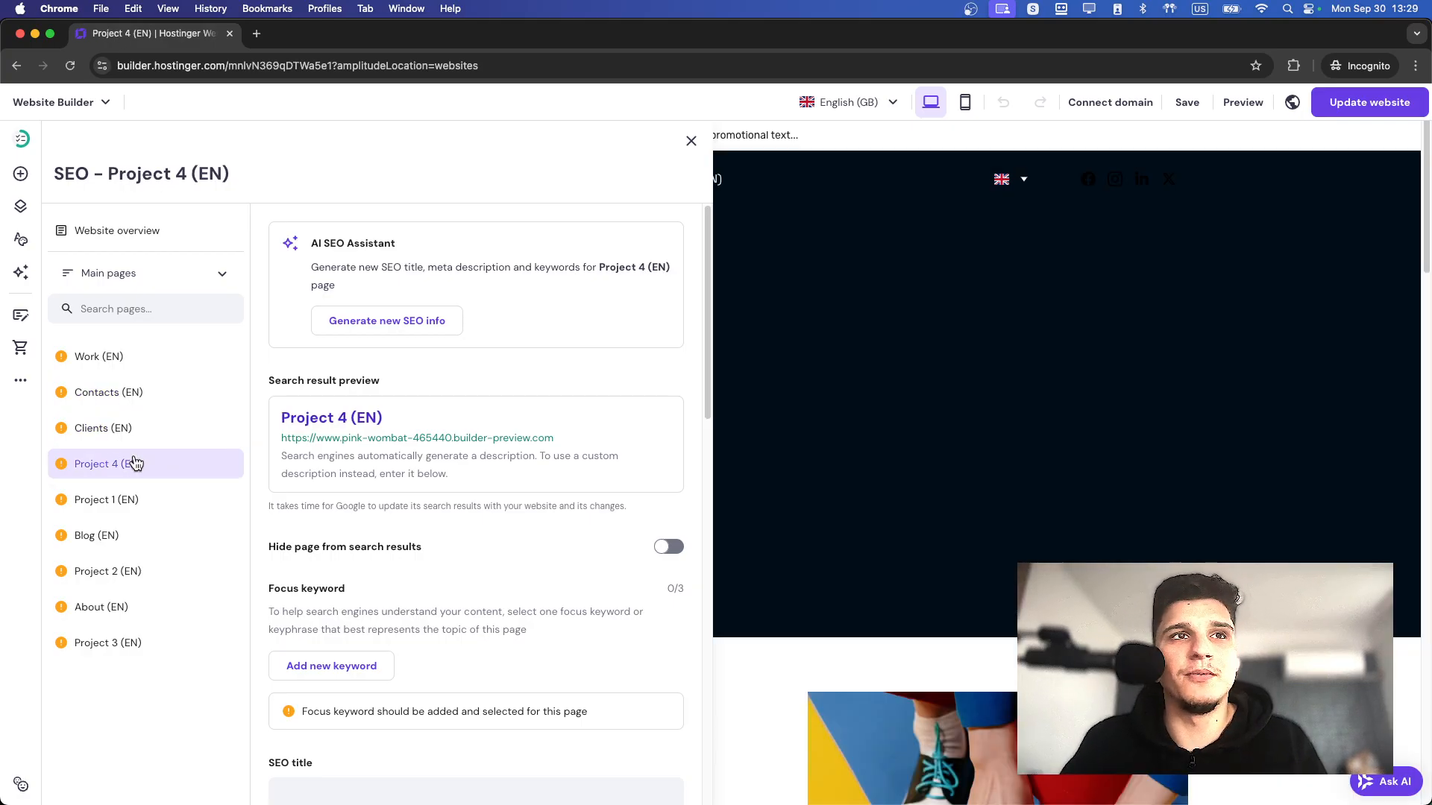
{"action": "left_click", "coordinate": [134, 534]}
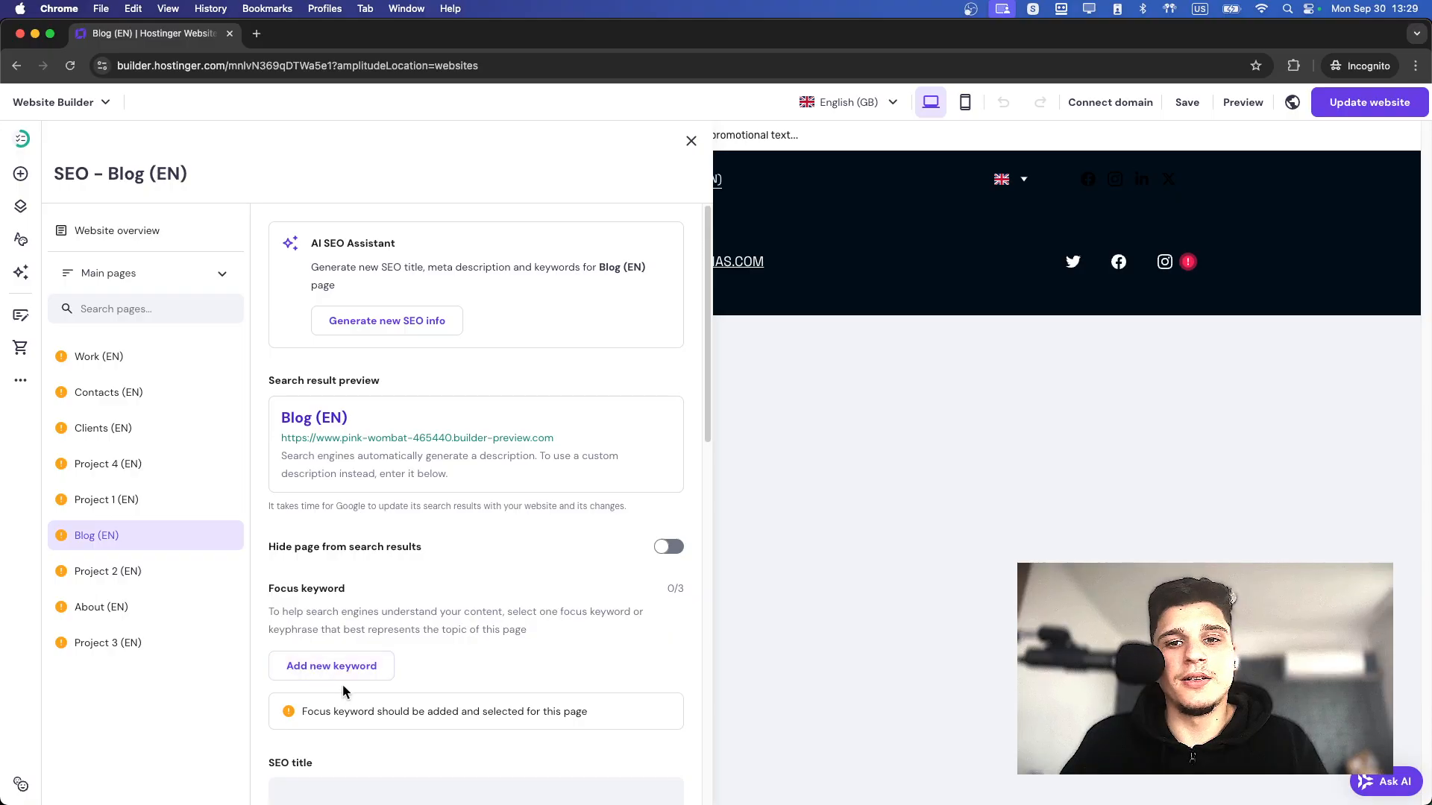
{"action": "scroll", "coordinate": [345, 686], "scroll_direction": "down", "scroll_amount": 4}
{"action": "left_click_drag", "start_coordinate": [267, 447], "coordinate": [372, 455]}
{"action": "left_click_drag", "start_coordinate": [268, 469], "coordinate": [442, 470]}
{"action": "left_click_drag", "start_coordinate": [548, 466], "coordinate": [1302, 468]}
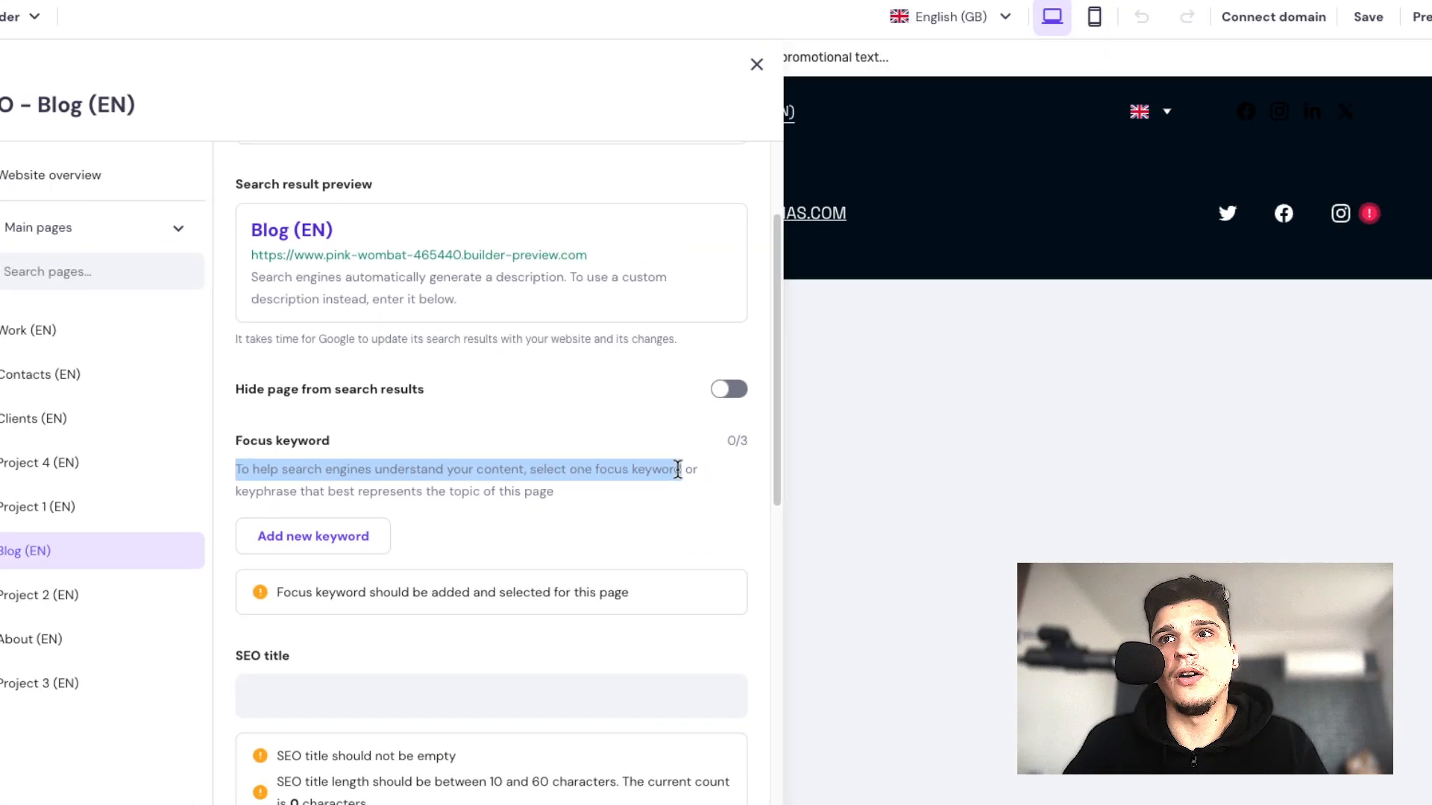
{"action": "left_click_drag", "start_coordinate": [677, 468], "coordinate": [297, 497]}
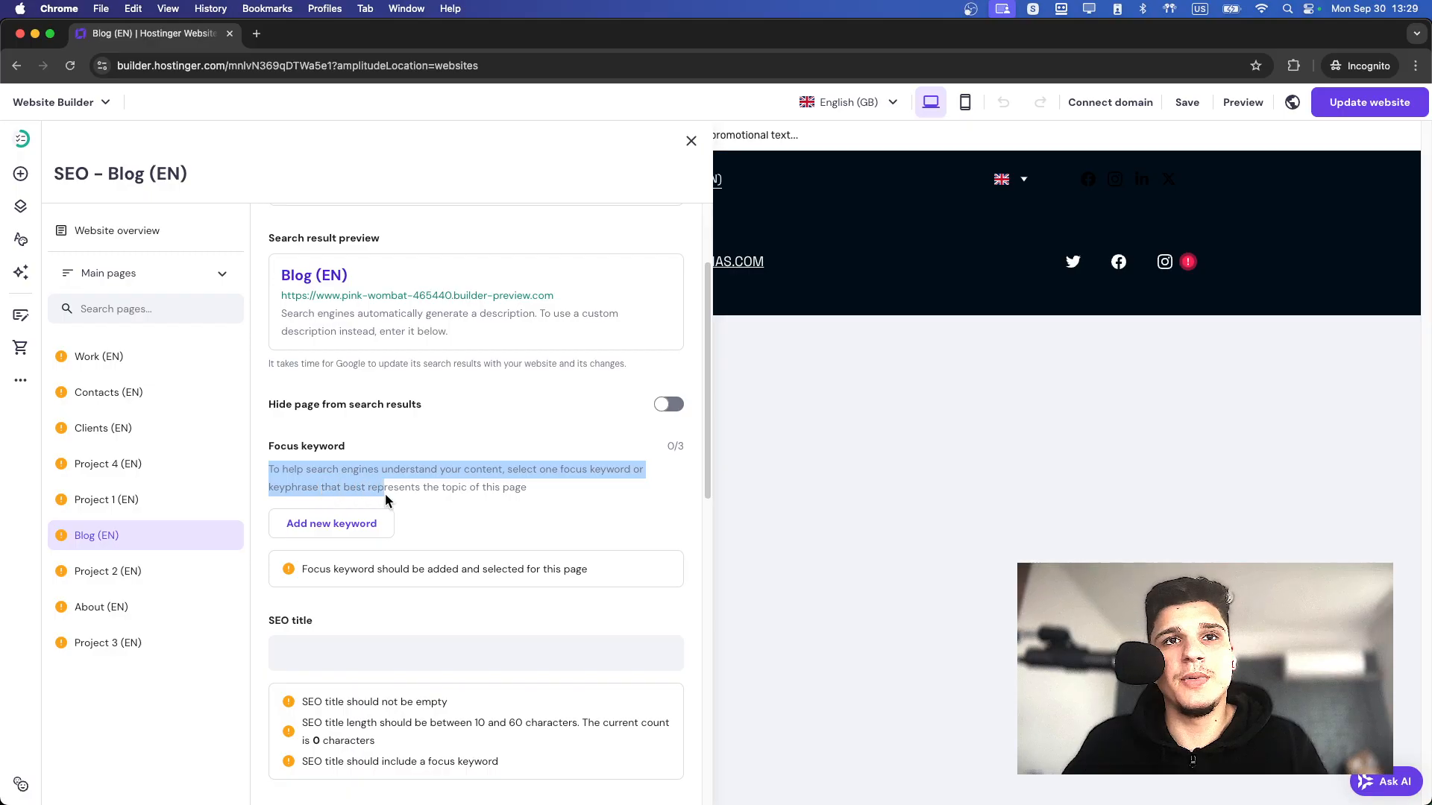
{"action": "left_click_drag", "start_coordinate": [511, 494], "coordinate": [528, 493]}
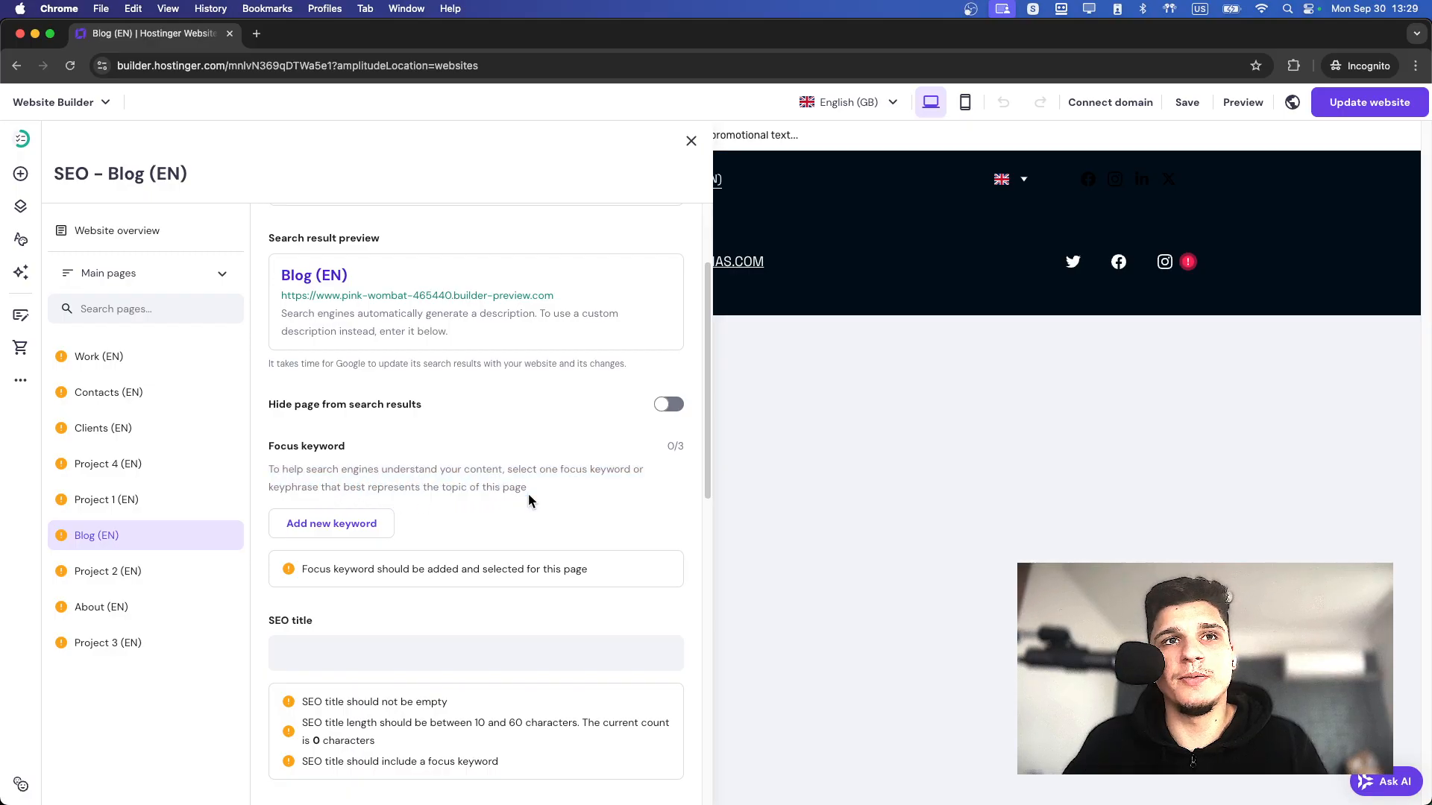
Add the focus keyword "about my work howtobrowser" to the About page's SEO settings.
{"action": "left_click", "coordinate": [117, 369]}
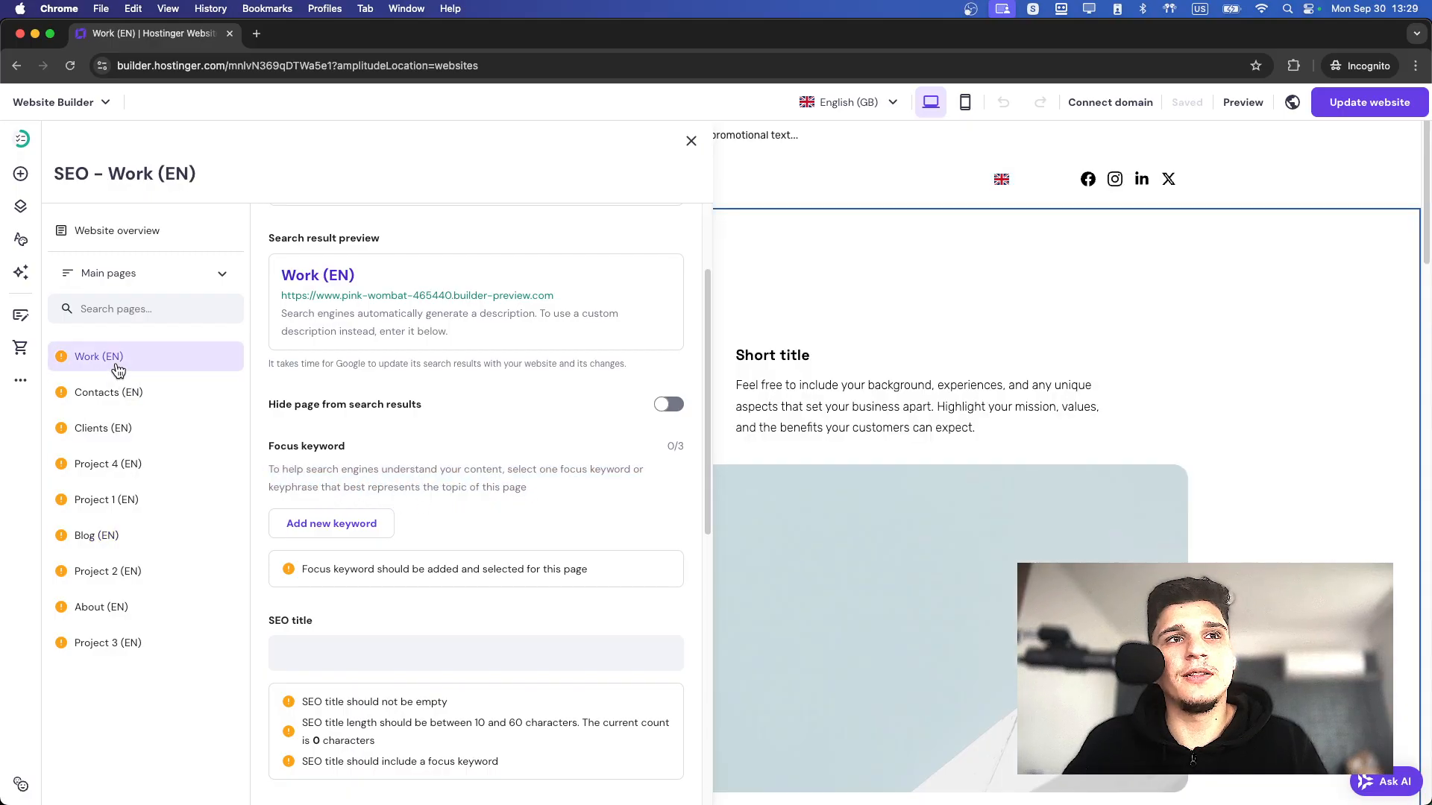
{"action": "left_click", "coordinate": [108, 608]}
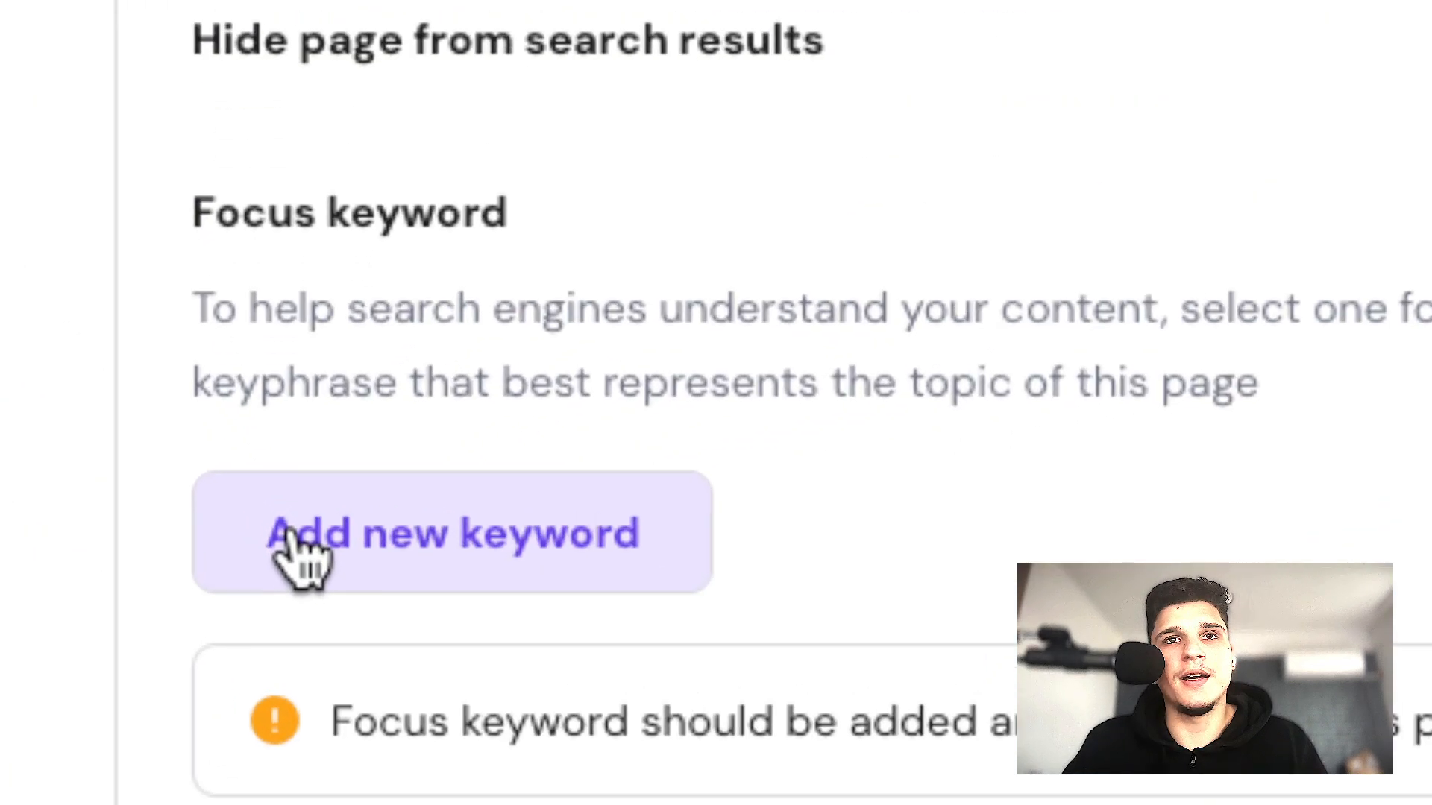
{"action": "left_click", "coordinate": [294, 528]}
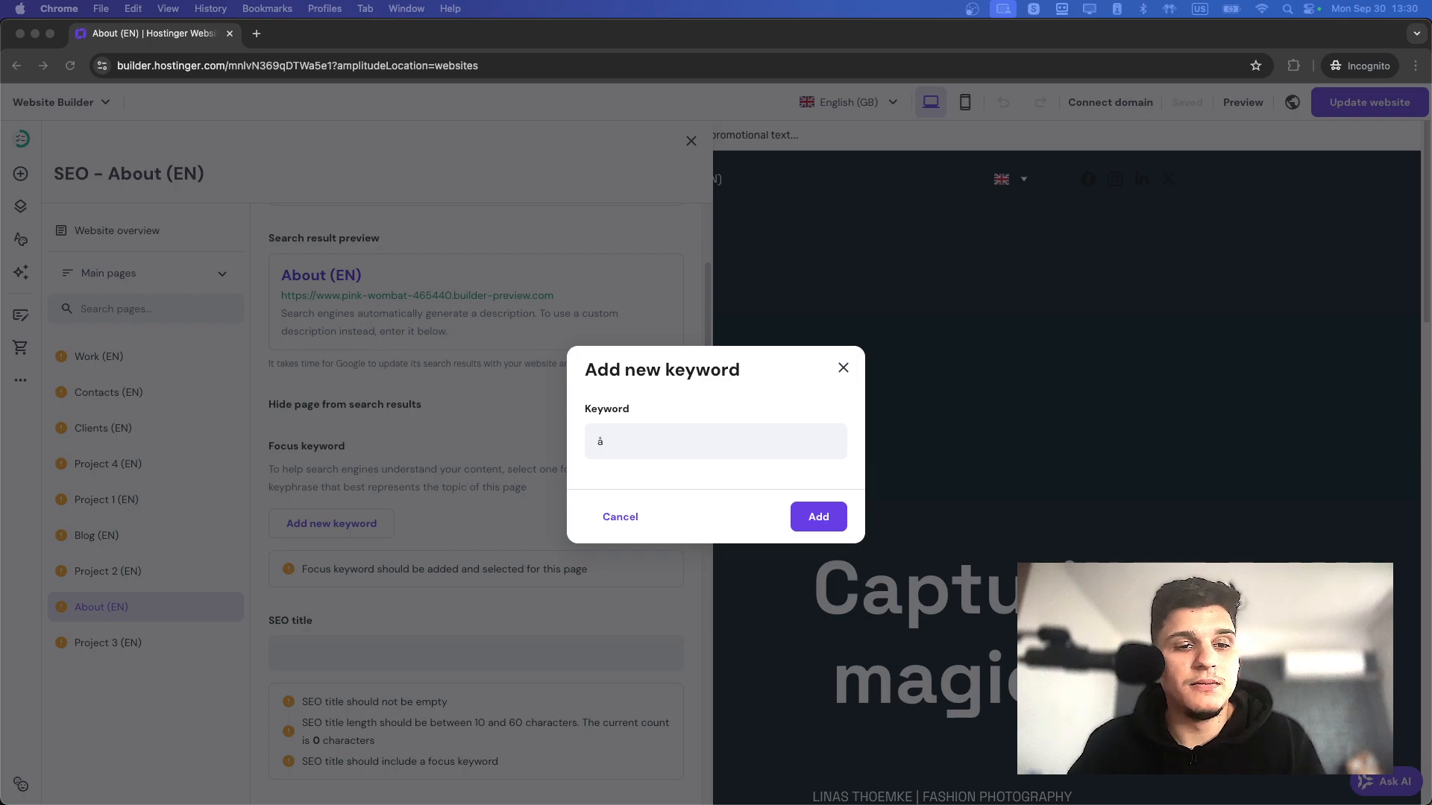
{"action": "left_click", "coordinate": [719, 431]}
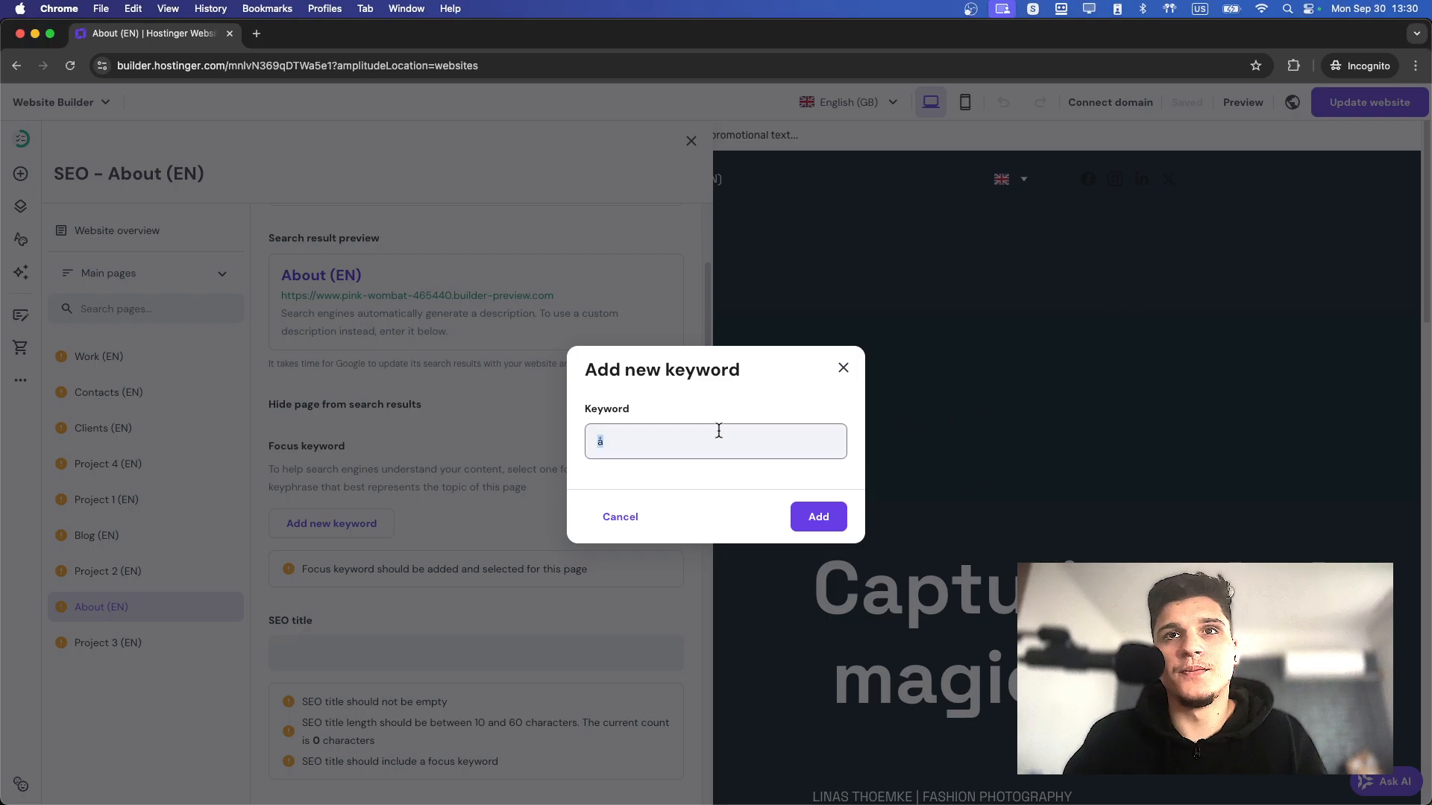
{"action": "key", "text": "BackSpace"}
{"action": "type", "text": "about my wor"}
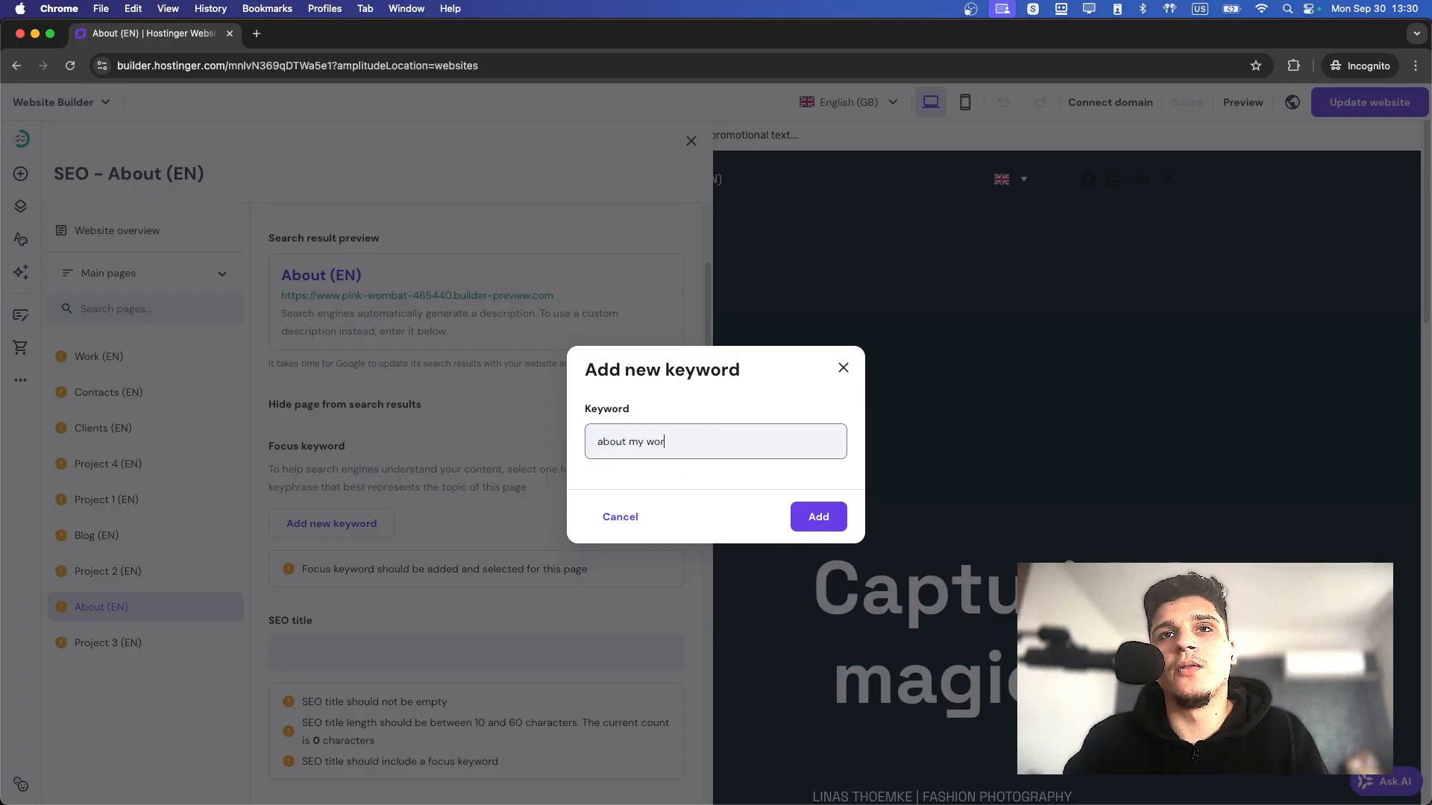
{"action": "type", "text": "k howto"}
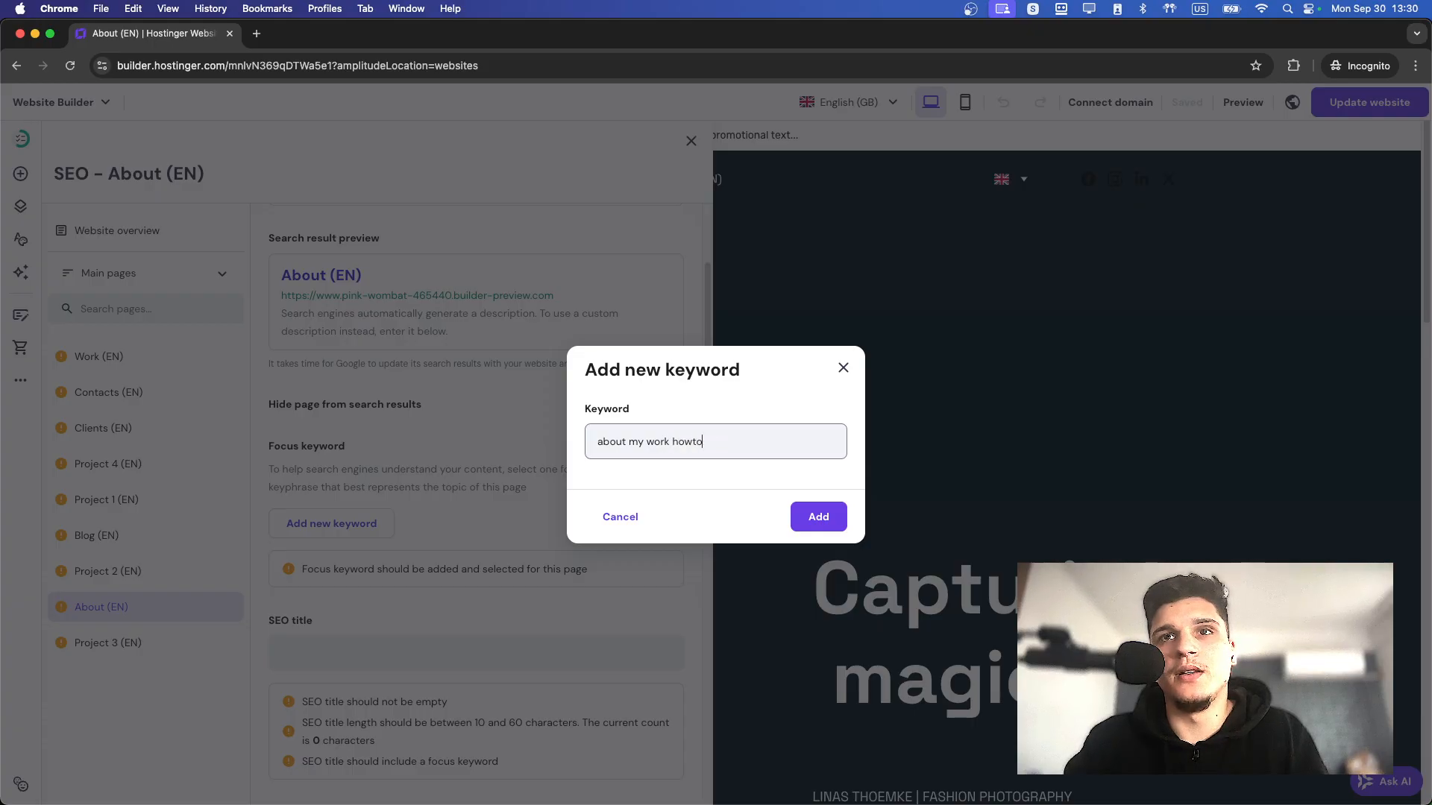
{"action": "left_click", "coordinate": [817, 514]}
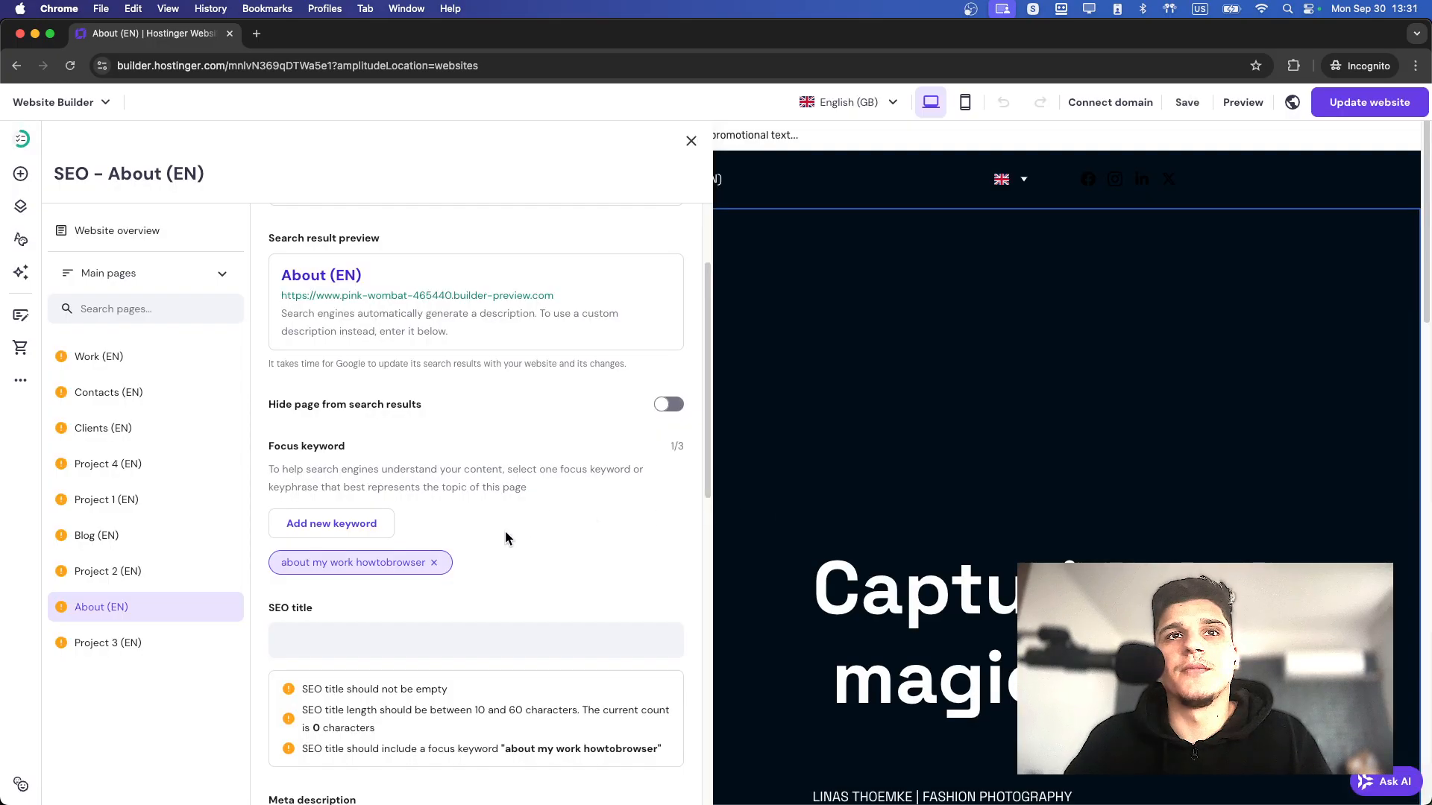
Add "about page" as another focus keyword for the About page.
{"action": "left_click", "coordinate": [347, 528]}
{"action": "left_click", "coordinate": [640, 441]}
{"action": "type", "text": "about page"}
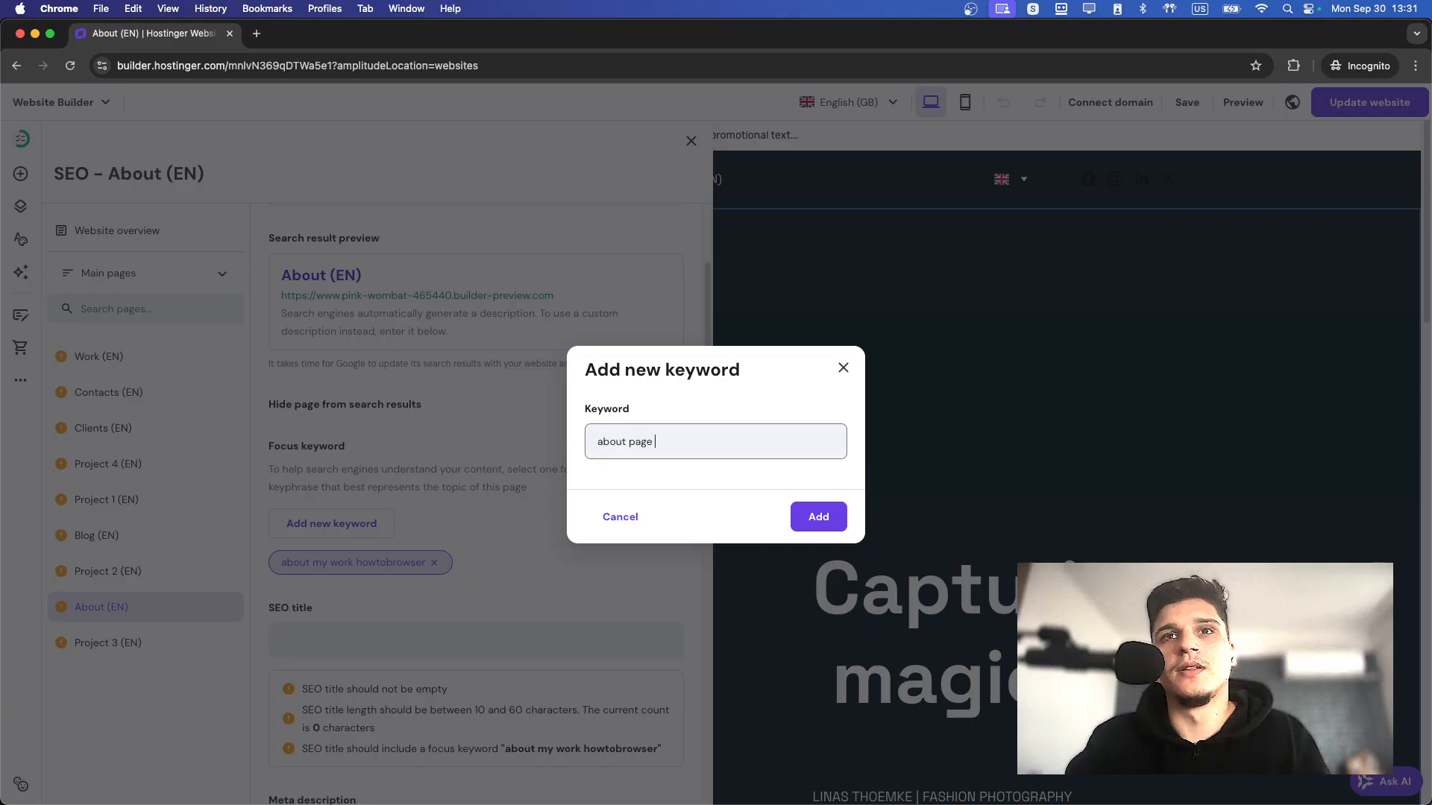
{"action": "left_click", "coordinate": [795, 517]}
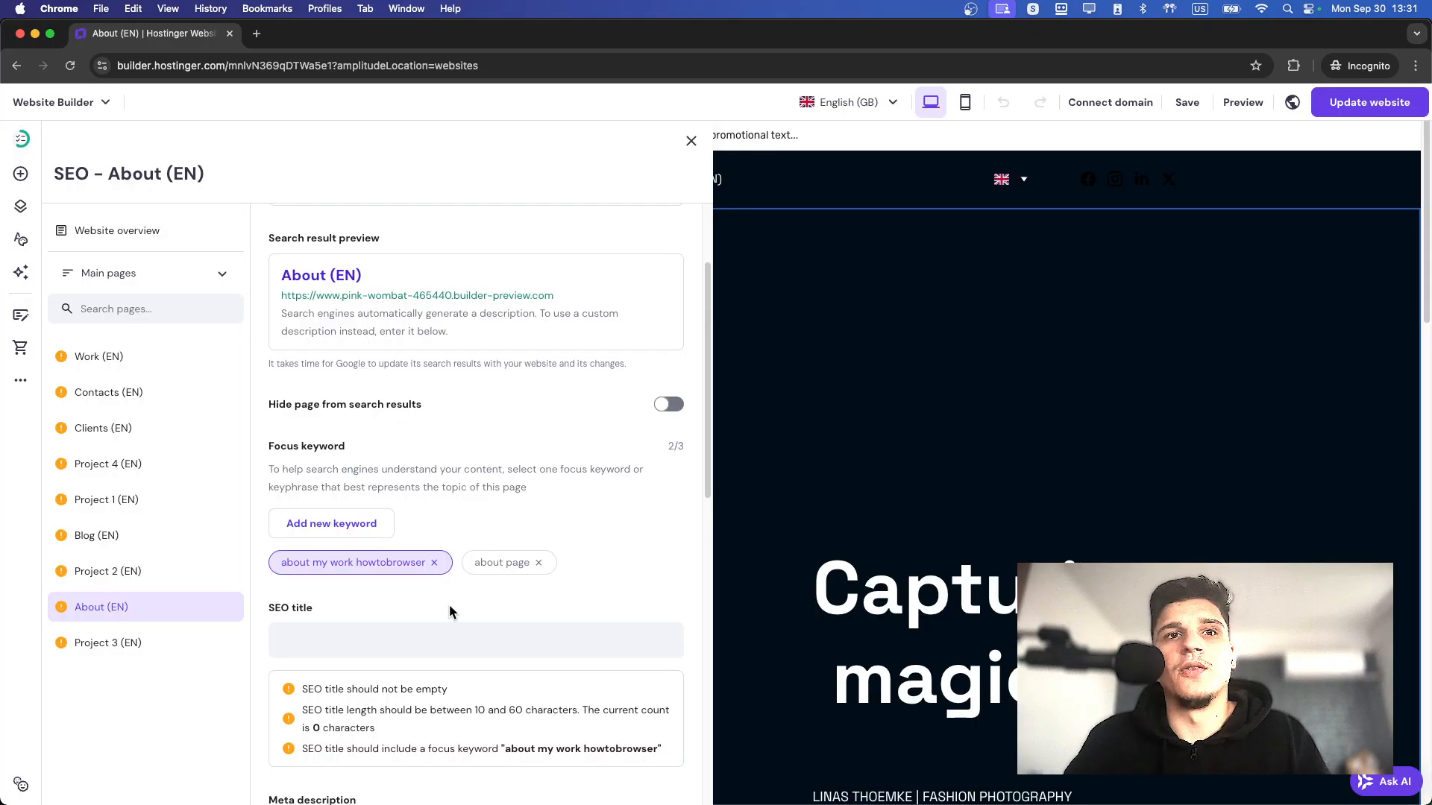
Examine the About page's SEO title, meta description, page URL and H1 heading requirements.
{"action": "scroll", "coordinate": [407, 625], "scroll_direction": "down", "scroll_amount": 1}
{"action": "left_click", "coordinate": [378, 564]}
{"action": "scroll", "coordinate": [438, 628], "scroll_direction": "down", "scroll_amount": 1}
{"action": "scroll", "coordinate": [440, 633], "scroll_direction": "down", "scroll_amount": 8}
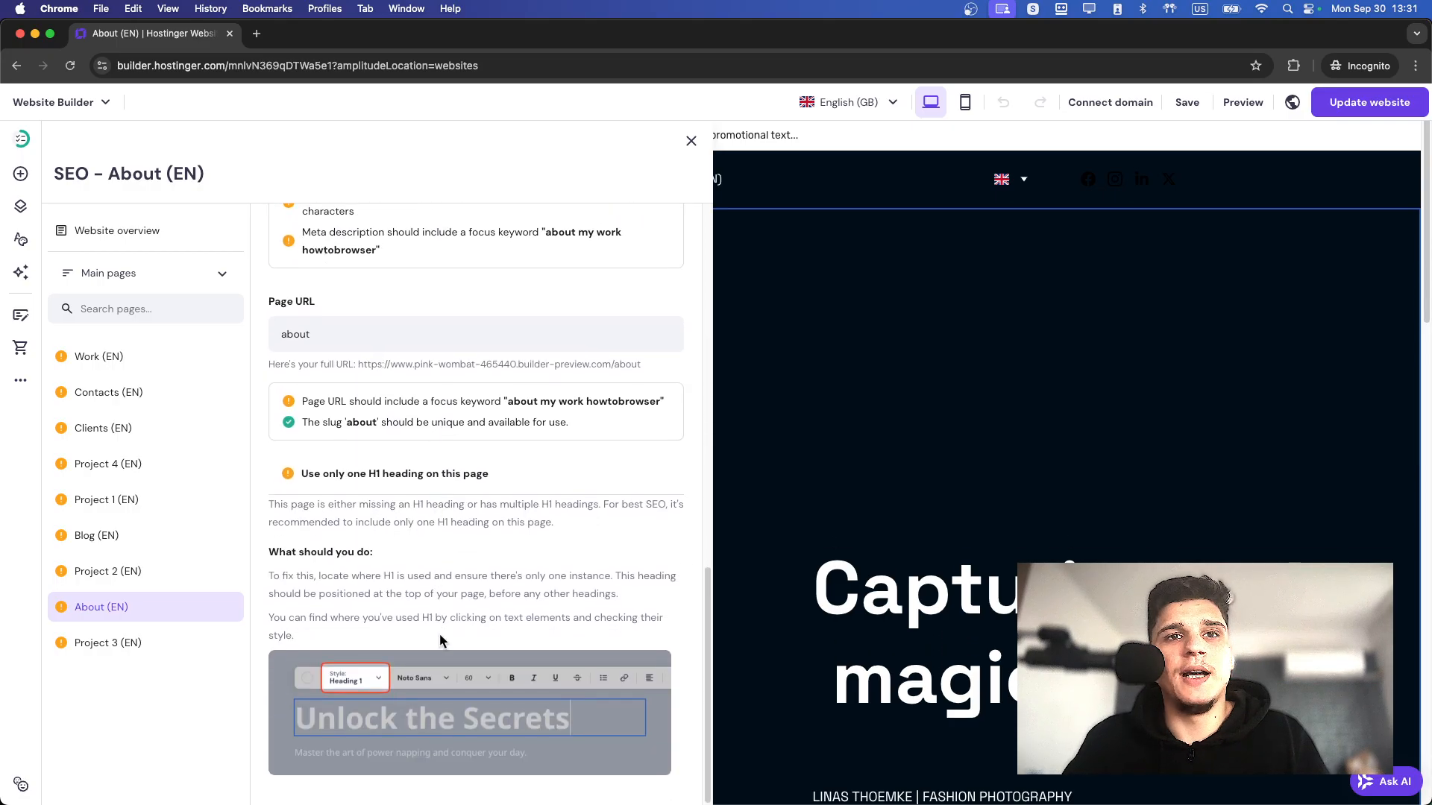
{"action": "scroll", "coordinate": [439, 638], "scroll_direction": "up", "scroll_amount": 10}
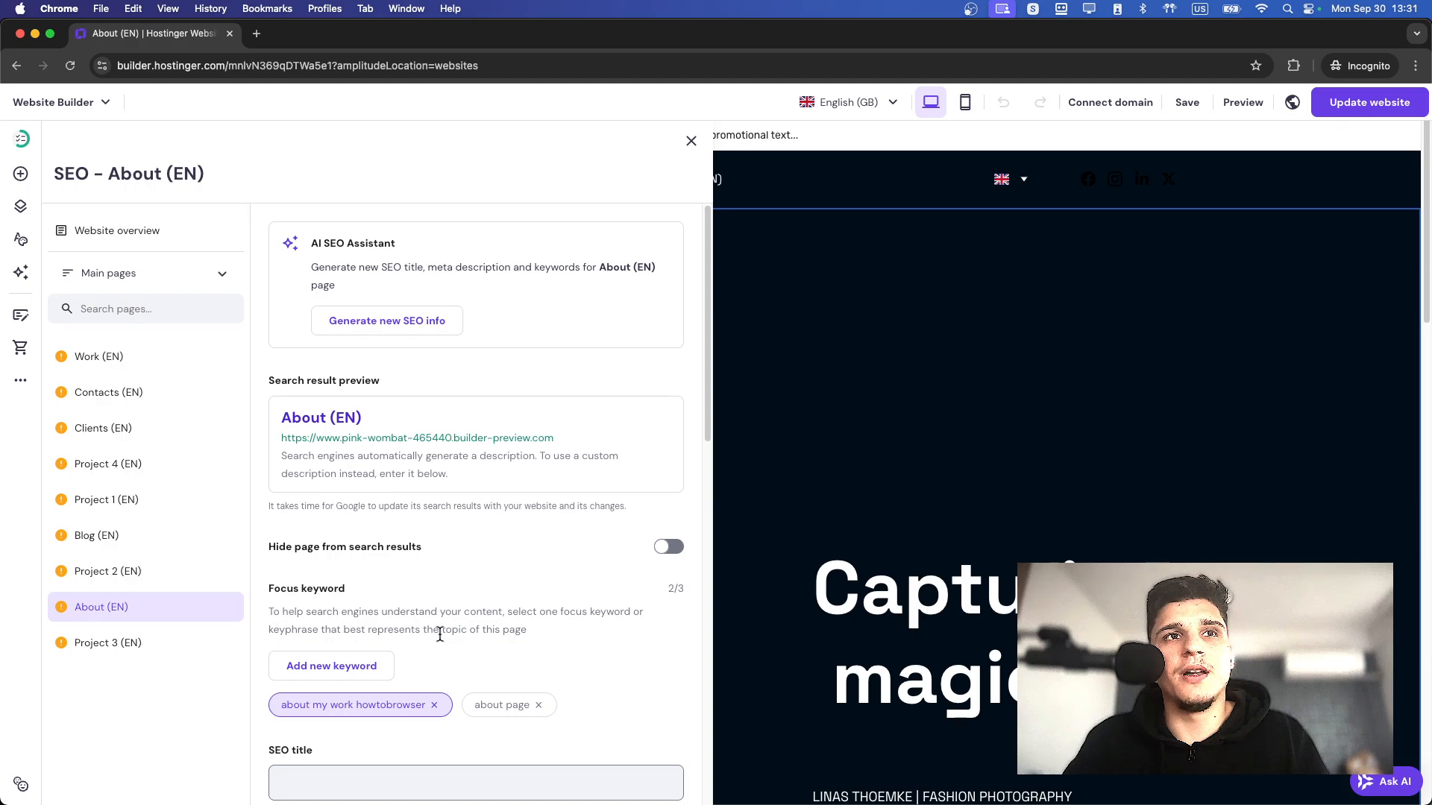
{"action": "scroll", "coordinate": [439, 634], "scroll_direction": "down", "scroll_amount": 5}
{"action": "scroll", "coordinate": [439, 634], "scroll_direction": "up", "scroll_amount": 1}
{"action": "left_click", "coordinate": [314, 668]}
{"action": "scroll", "coordinate": [317, 671], "scroll_direction": "down", "scroll_amount": 1}
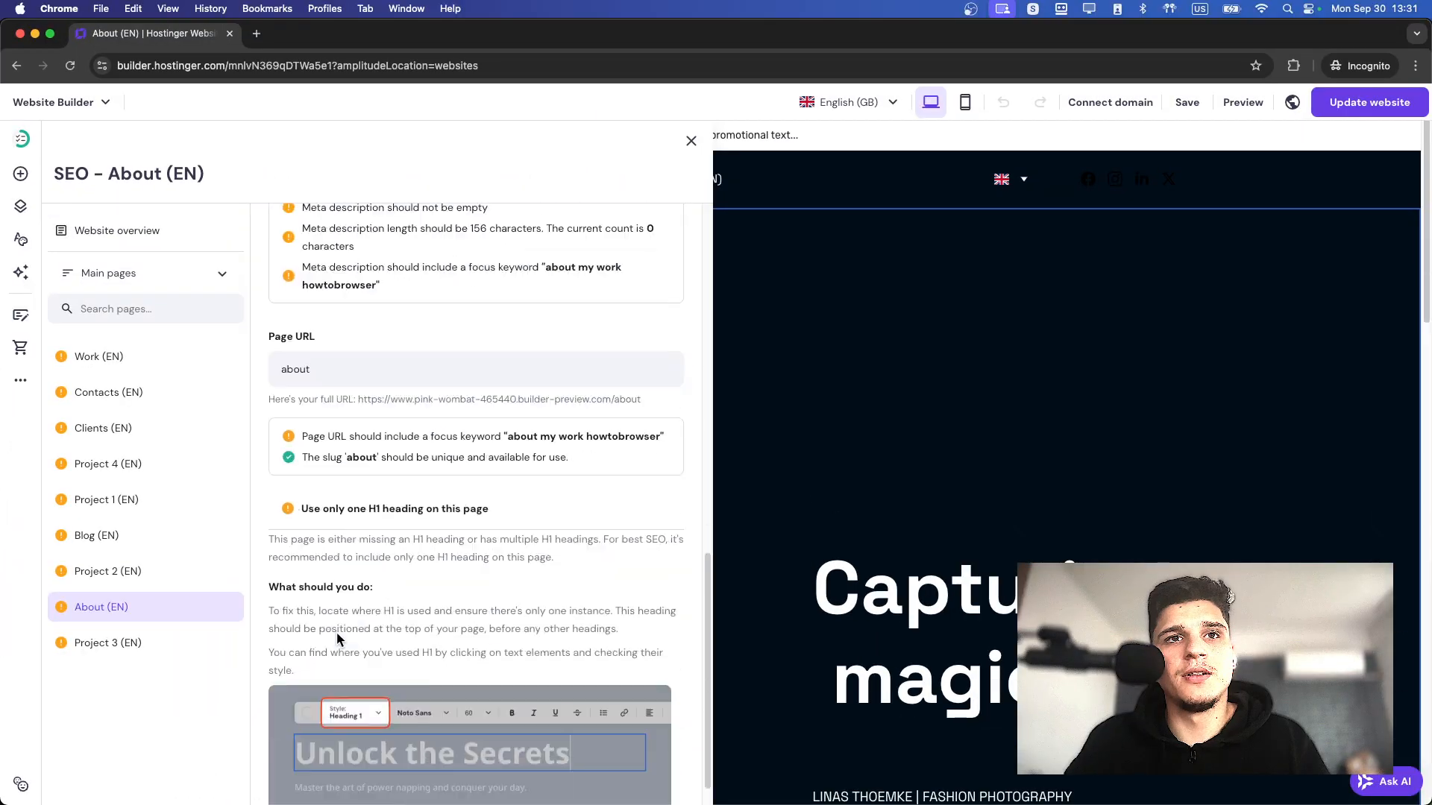
{"action": "scroll", "coordinate": [331, 624], "scroll_direction": "down", "scroll_amount": 1}
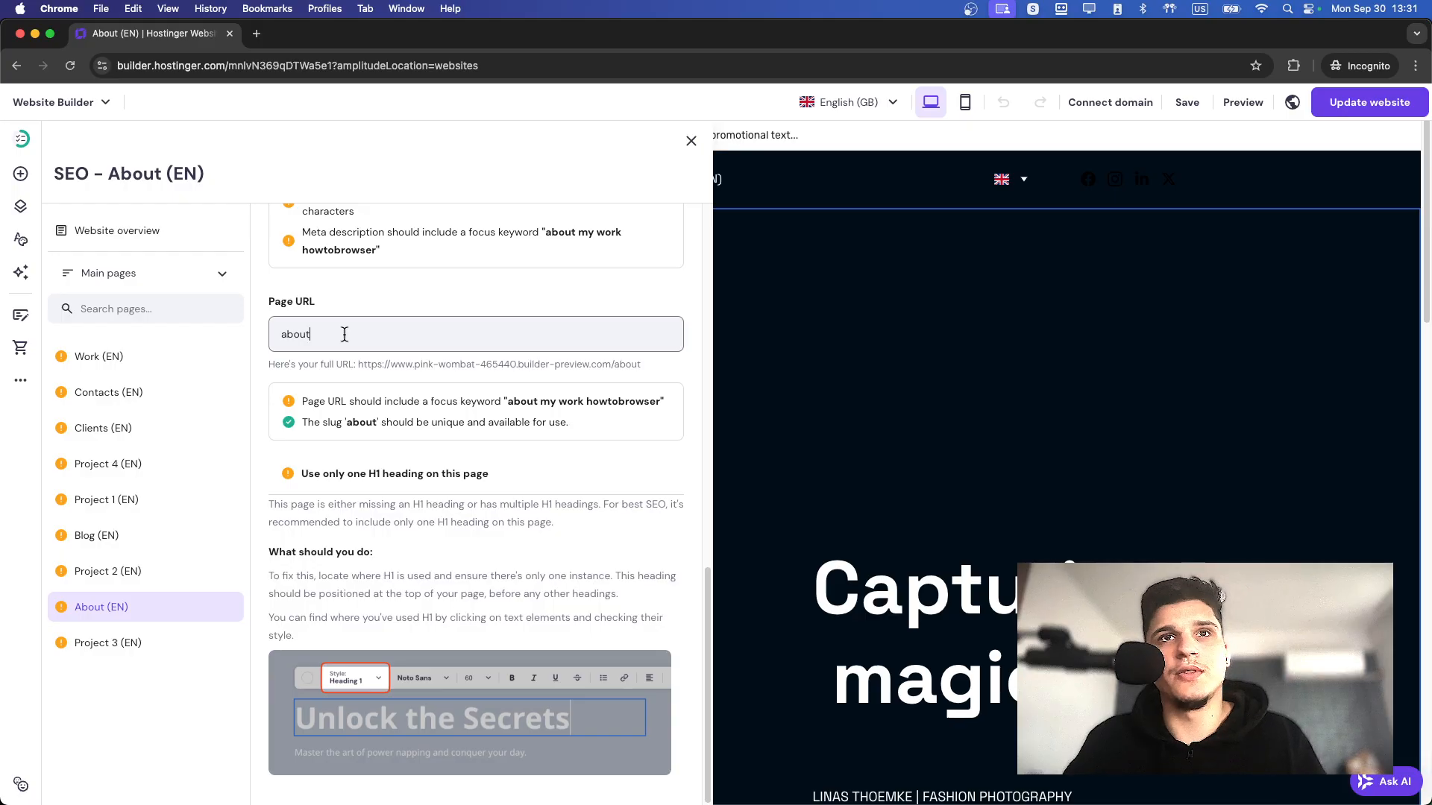
Set the About page's URL slug to "about-my-howtobrowser-business".
{"action": "type", "text": "df"}
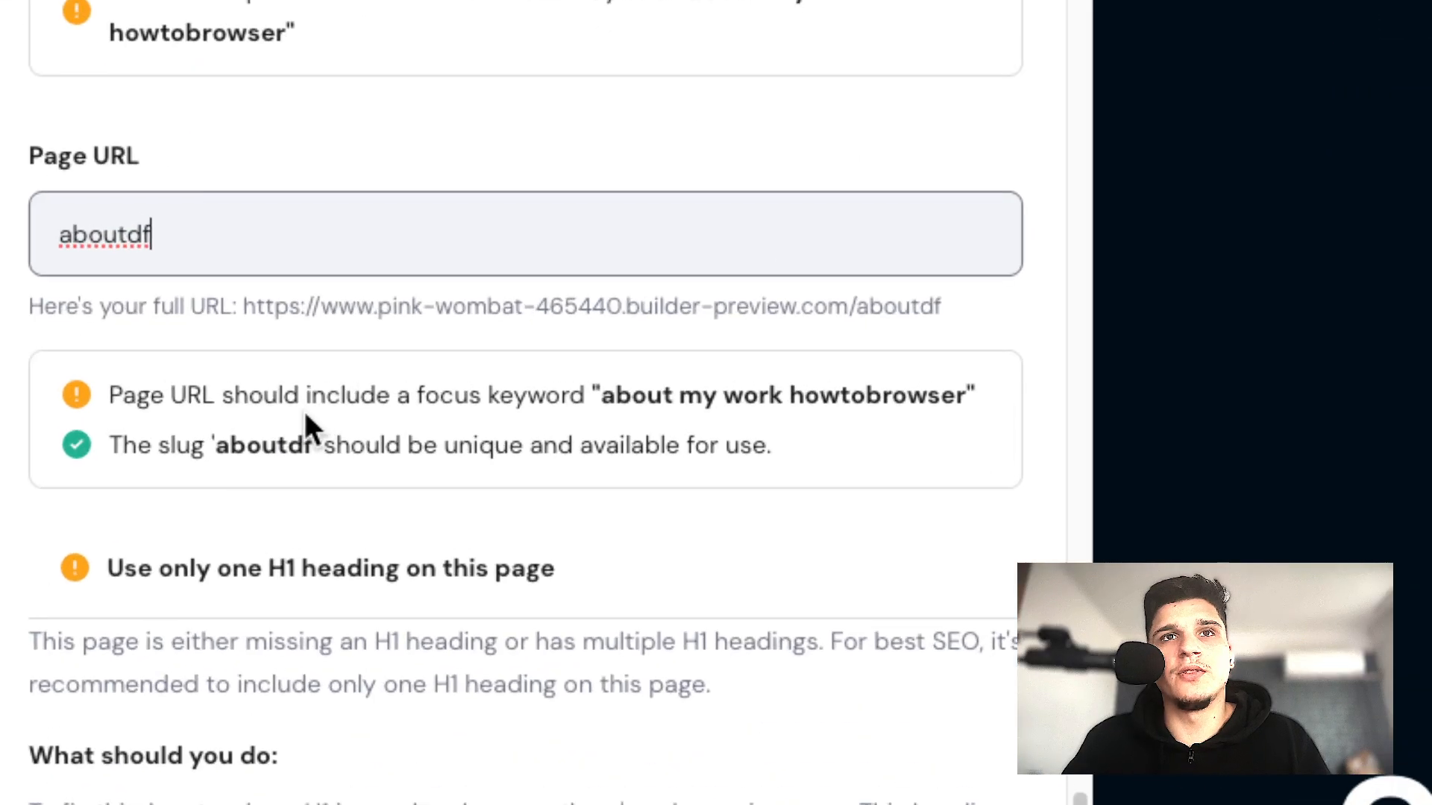
{"action": "left_click_drag", "start_coordinate": [279, 402], "coordinate": [528, 406]}
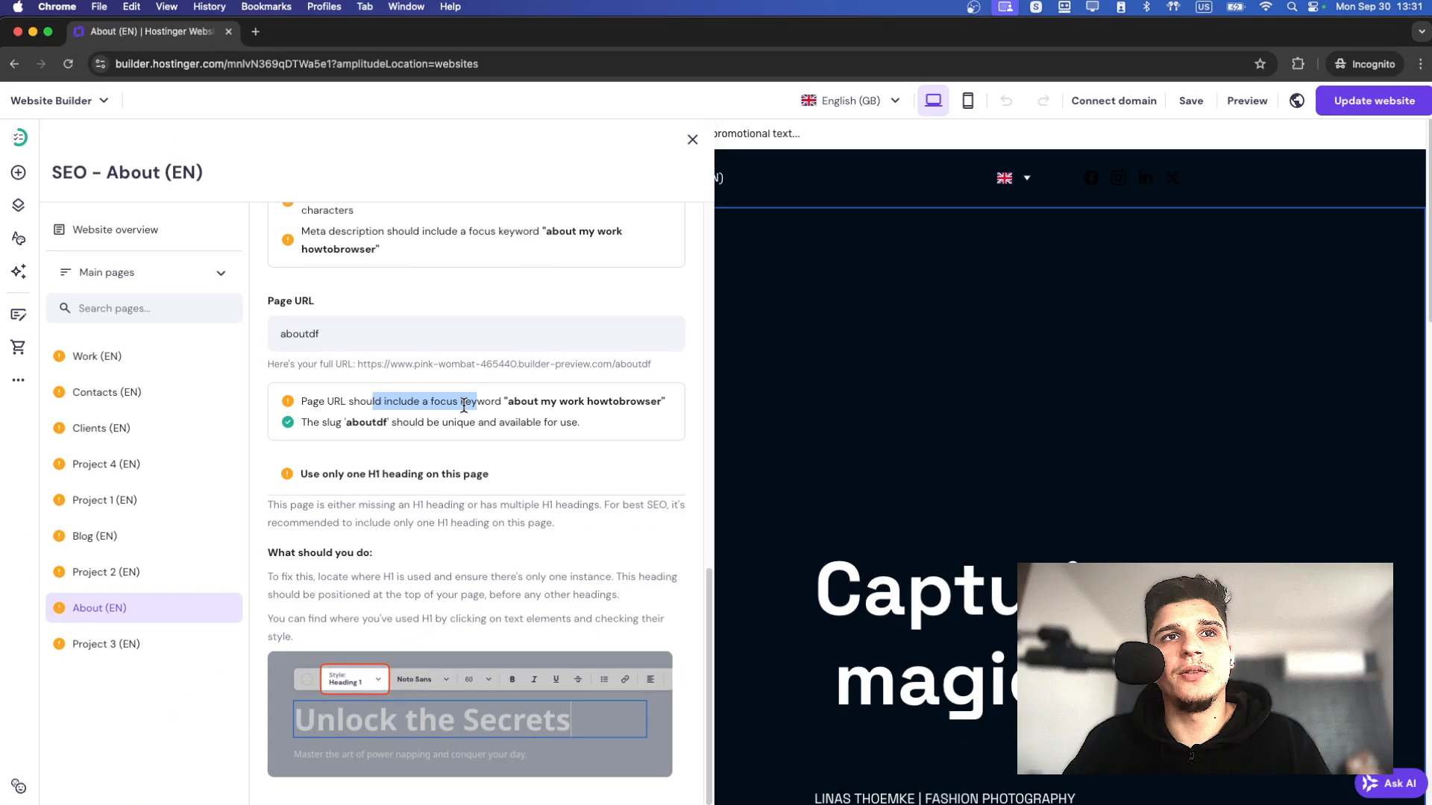
{"action": "left_click_drag", "start_coordinate": [287, 406], "coordinate": [500, 404]}
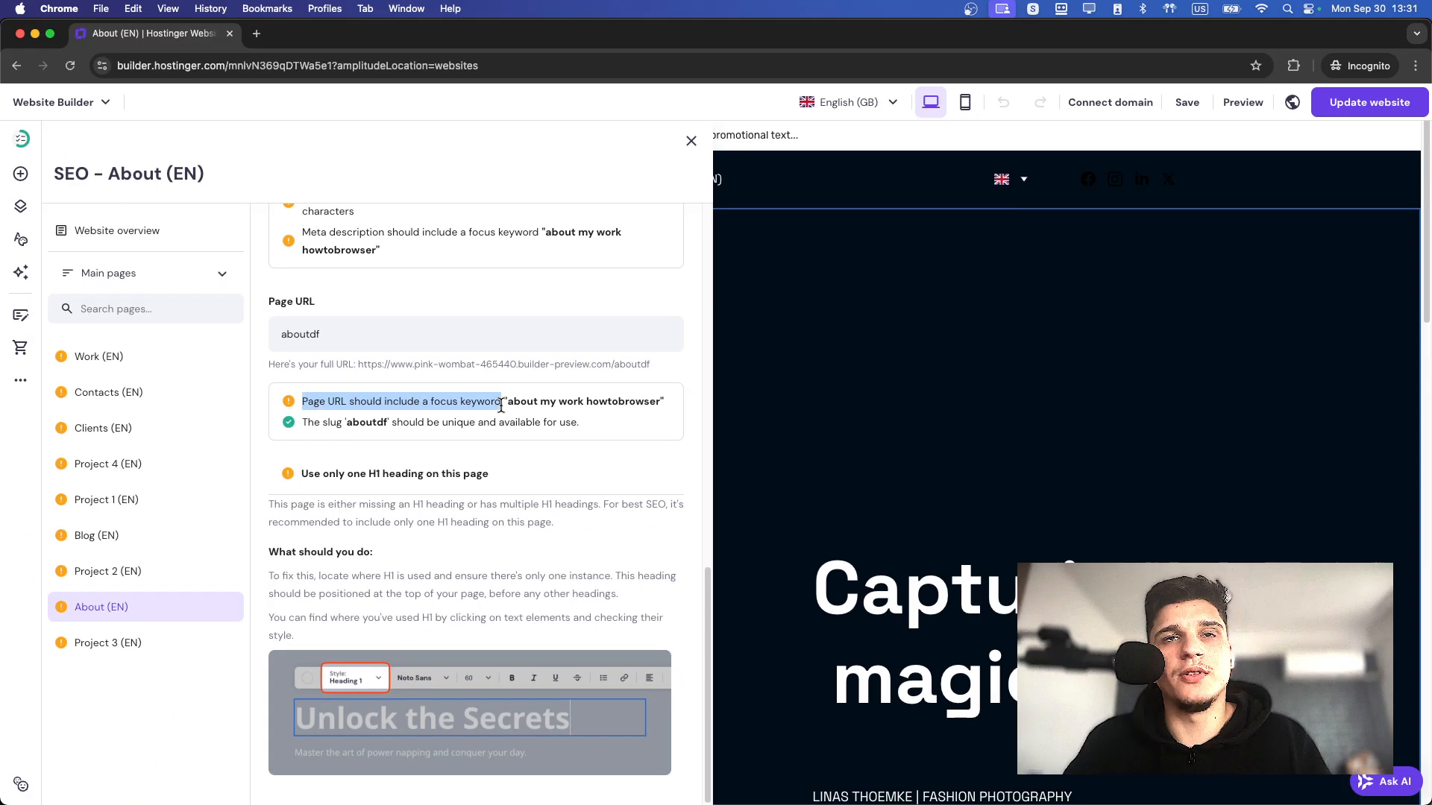
{"action": "left_click", "coordinate": [494, 448]}
{"action": "left_click_drag", "start_coordinate": [334, 328], "coordinate": [311, 328]}
{"action": "key", "text": "BackSpace"}
{"action": "type", "text": "-my-howtobrowser"}
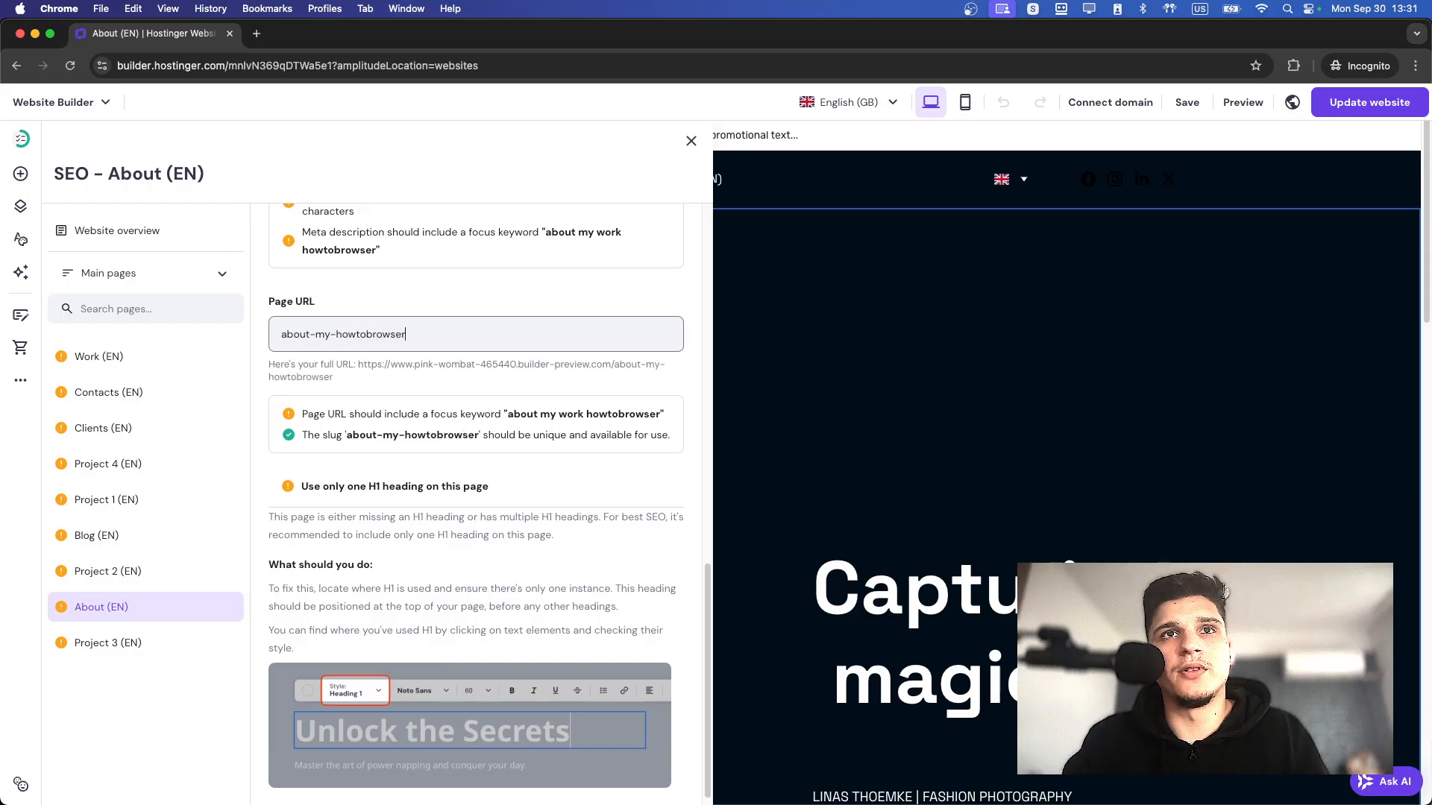
{"action": "type", "text": "-business"}
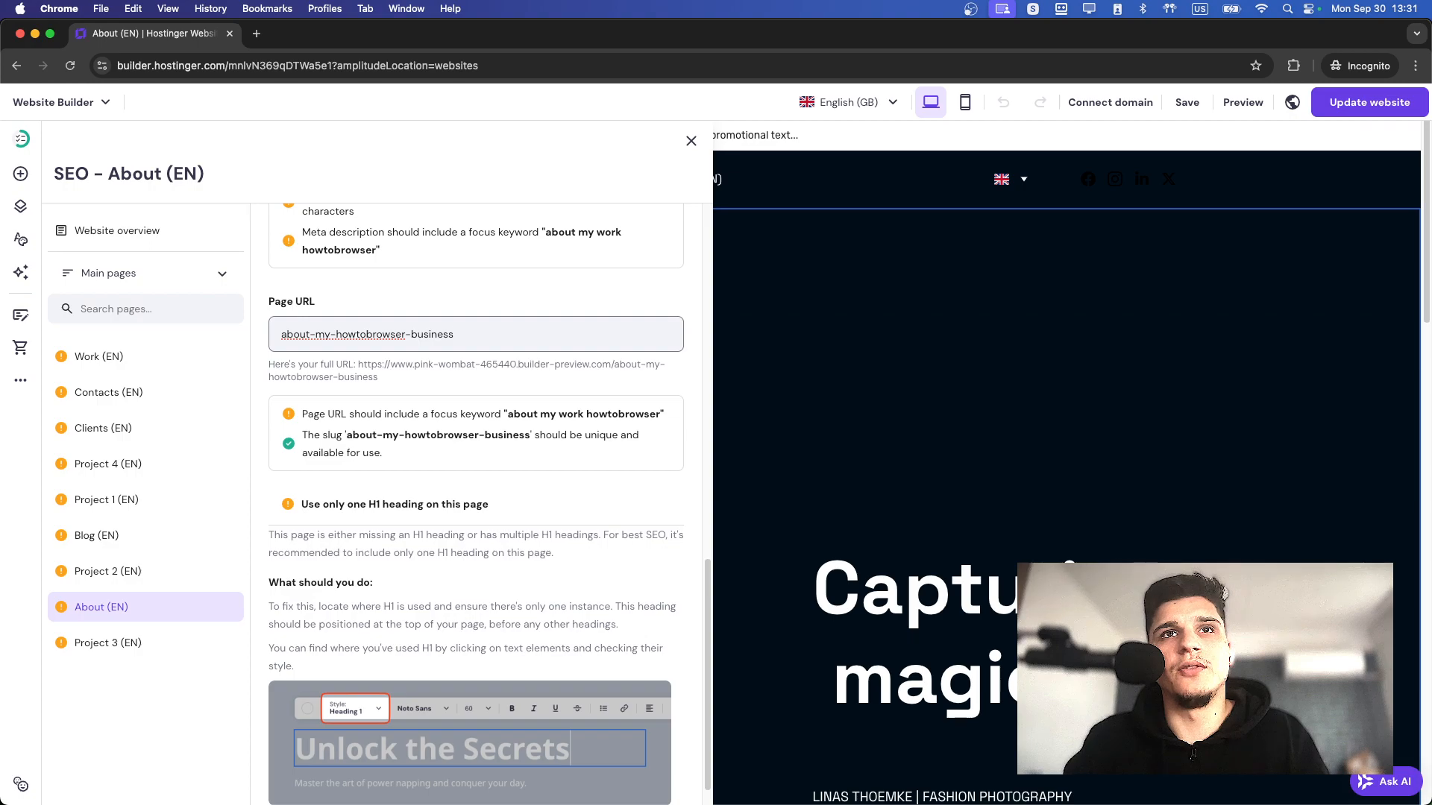
{"action": "left_click", "coordinate": [414, 406]}
Enter "About my business howtobrowser" as the About page's SEO title.
{"action": "scroll", "coordinate": [397, 511], "scroll_direction": "down", "scroll_amount": 1}
{"action": "scroll", "coordinate": [392, 508], "scroll_direction": "up", "scroll_amount": 2}
{"action": "scroll", "coordinate": [358, 463], "scroll_direction": "up", "scroll_amount": 10}
{"action": "scroll", "coordinate": [317, 506], "scroll_direction": "down", "scroll_amount": 5}
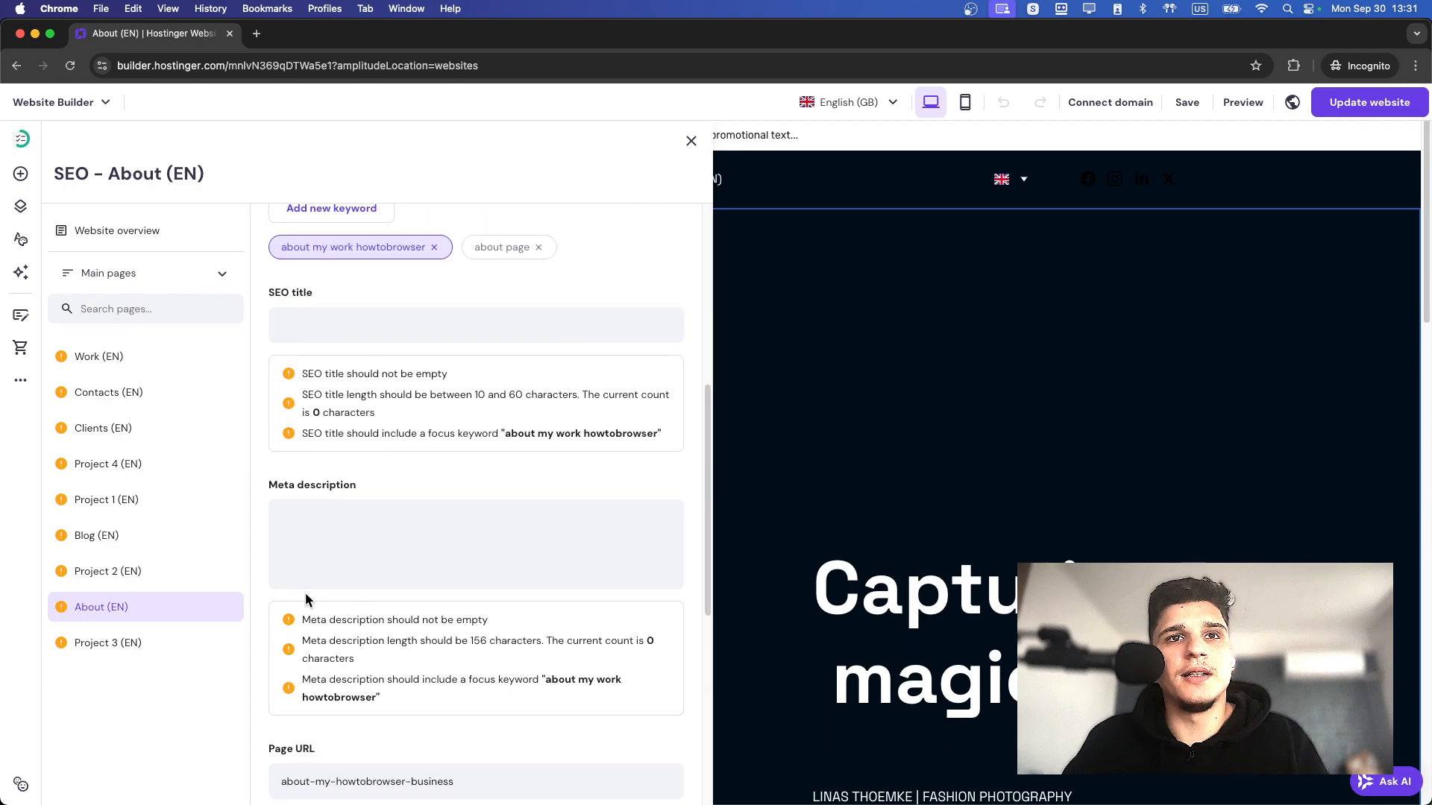
{"action": "left_click", "coordinate": [293, 322]}
{"action": "type", "text": "snou"}
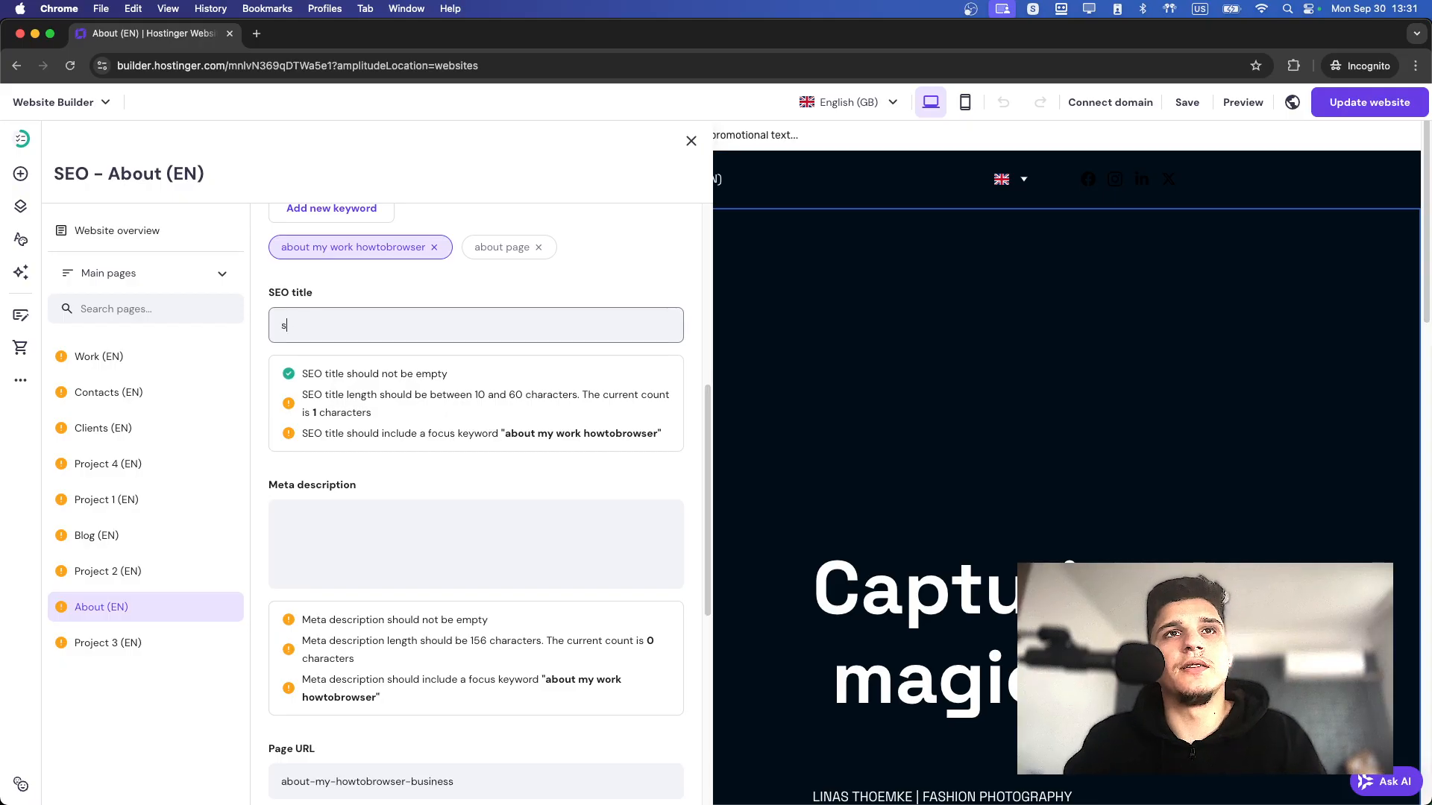
{"action": "key", "text": "BackSpace"}
{"action": "key", "text": "BackSpace"}
{"action": "key", "text": "BackSpace"}
{"action": "key", "text": "BackSpace"}
{"action": "type", "text": "About "}
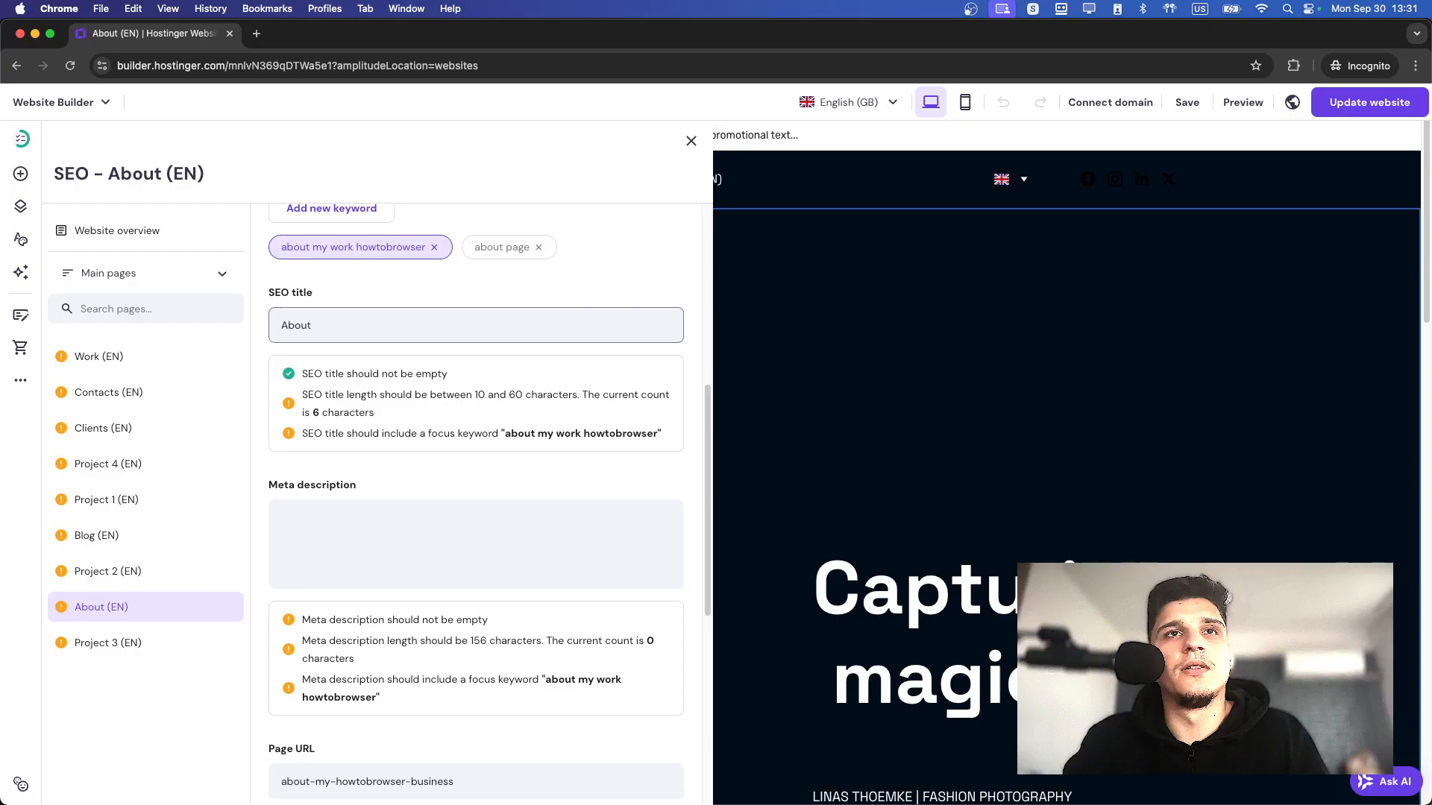
{"action": "type", "text": "h"}
{"action": "key", "text": "BackSpace"}
{"action": "type", "text": "my a"}
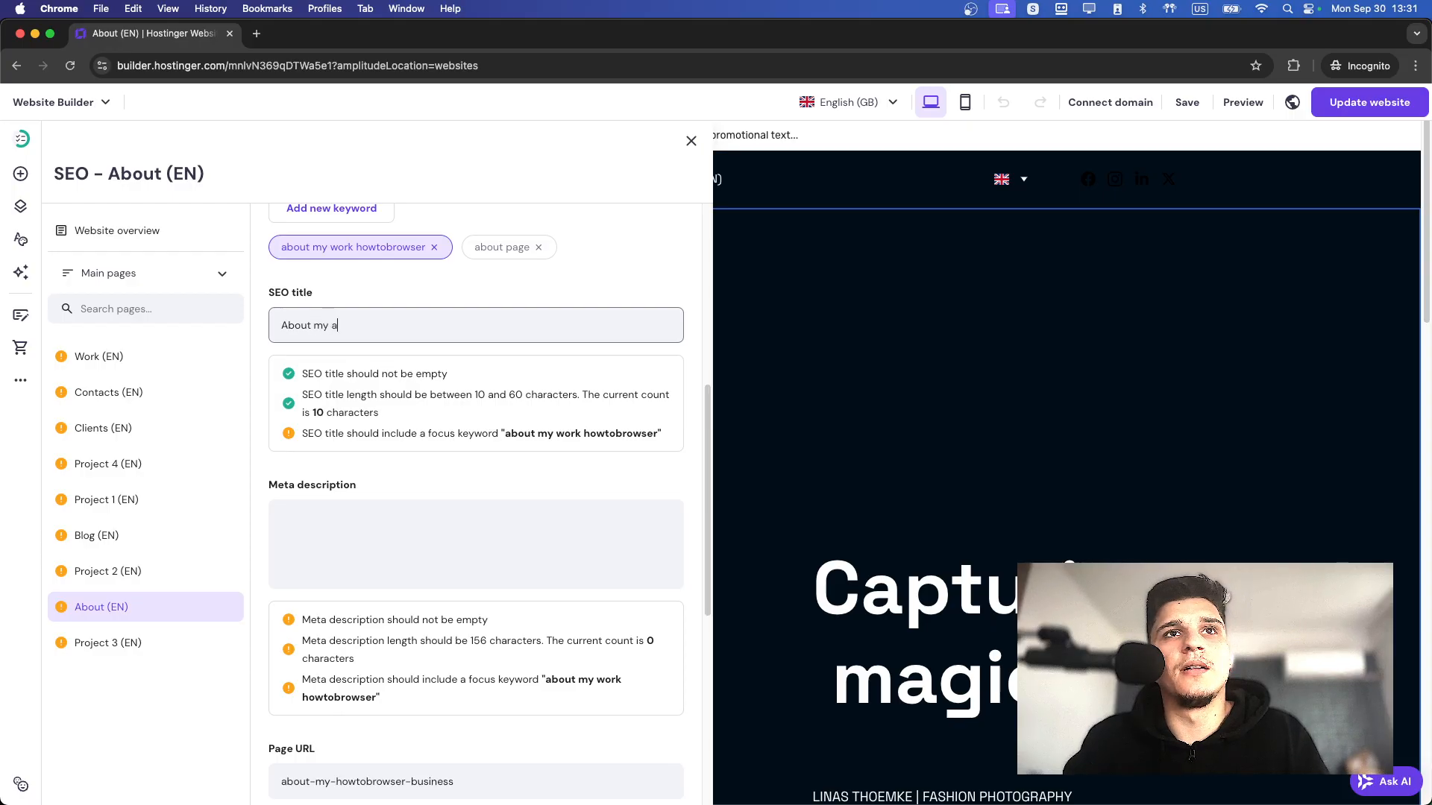
{"action": "type", "text": "us"}
{"action": "key", "text": "BackSpace"}
{"action": "key", "text": "BackSpace"}
{"action": "type", "text": "usiness howtorbwoser"}
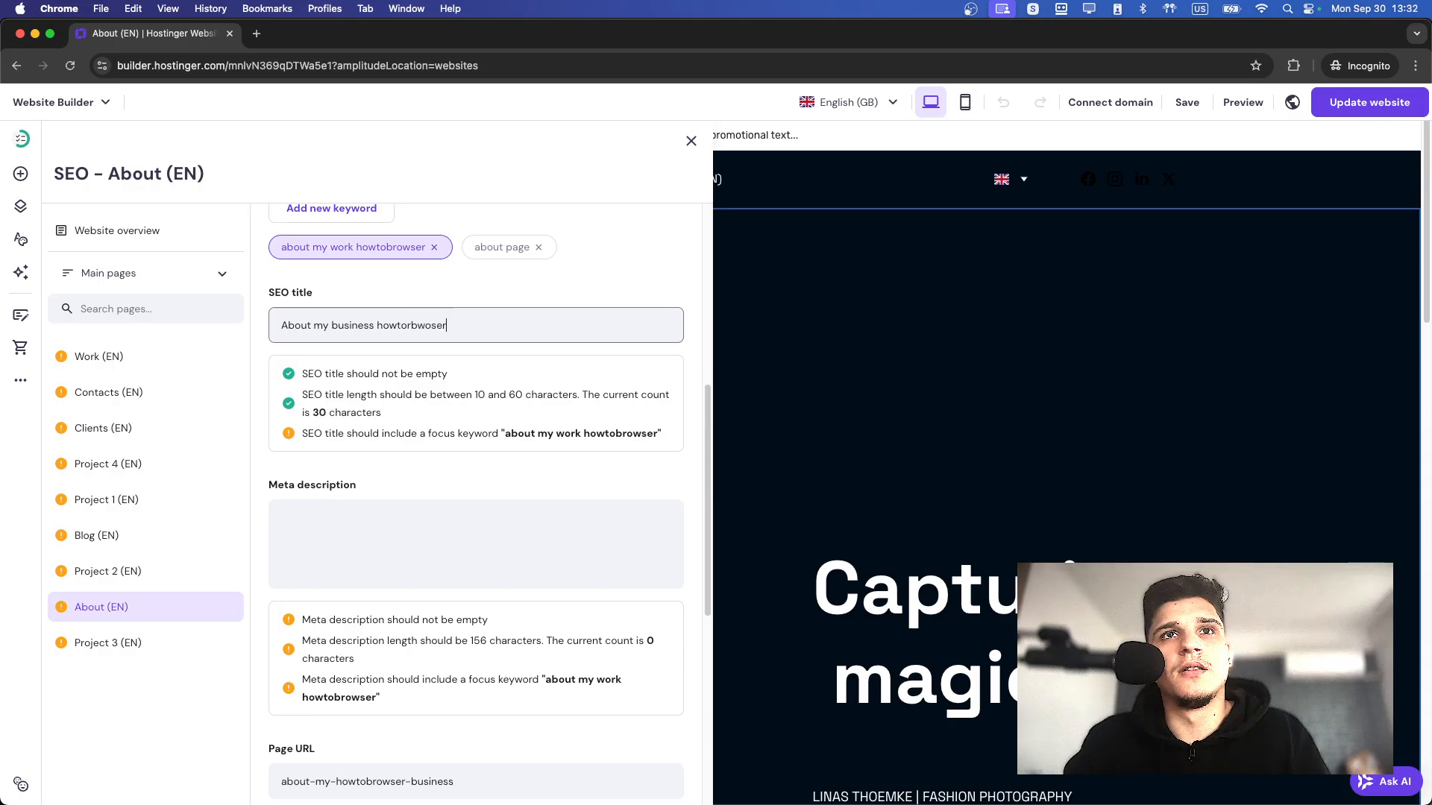
{"action": "key", "text": "BackSpace"}
{"action": "type", "text": "browser"}
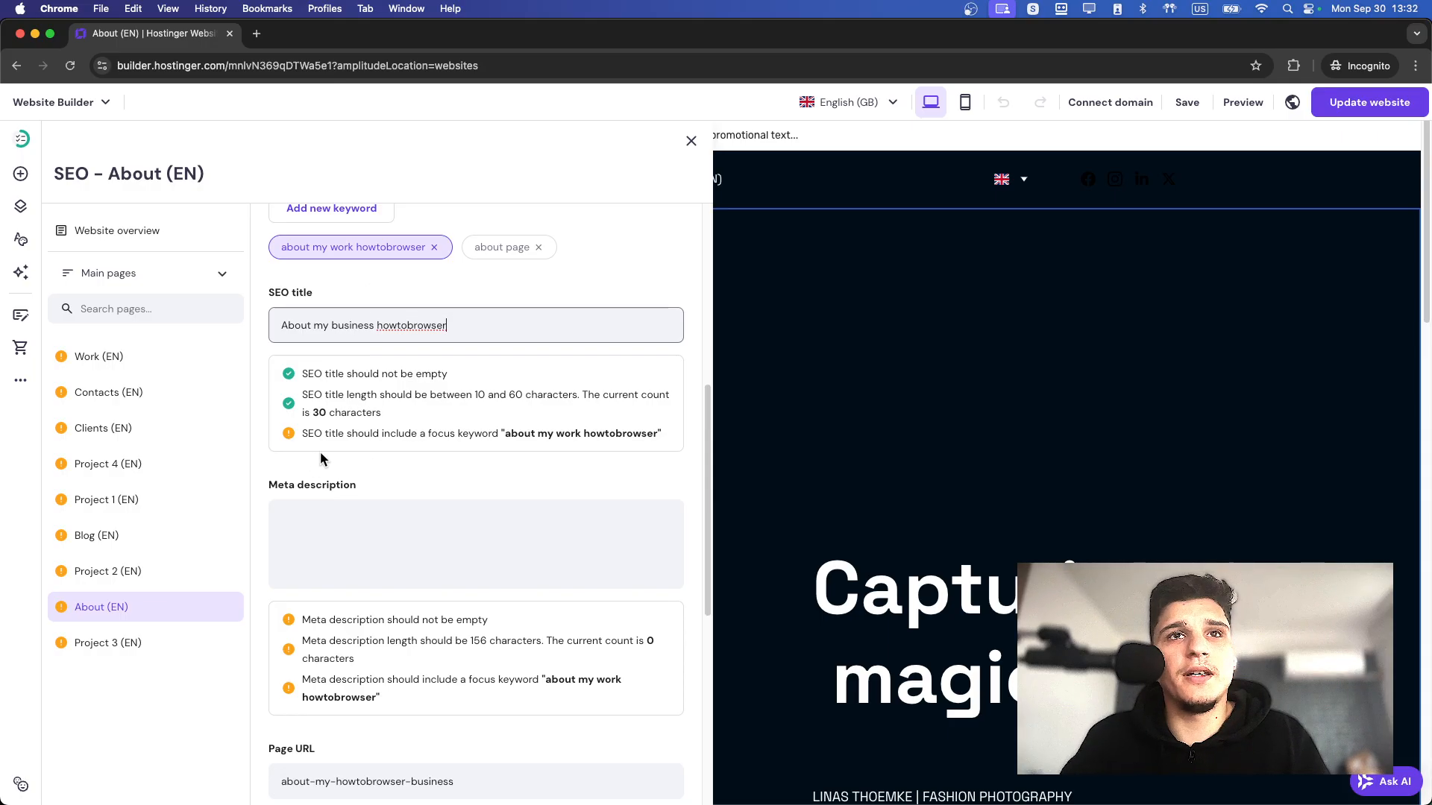
Copy the focus keyword text from the SEO title requirements and paste it as the meta description, "about my work howtobrowse".
{"action": "left_click_drag", "start_coordinate": [325, 435], "coordinate": [654, 434]}
{"action": "key", "text": "super+c"}
{"action": "left_click", "coordinate": [527, 511]}
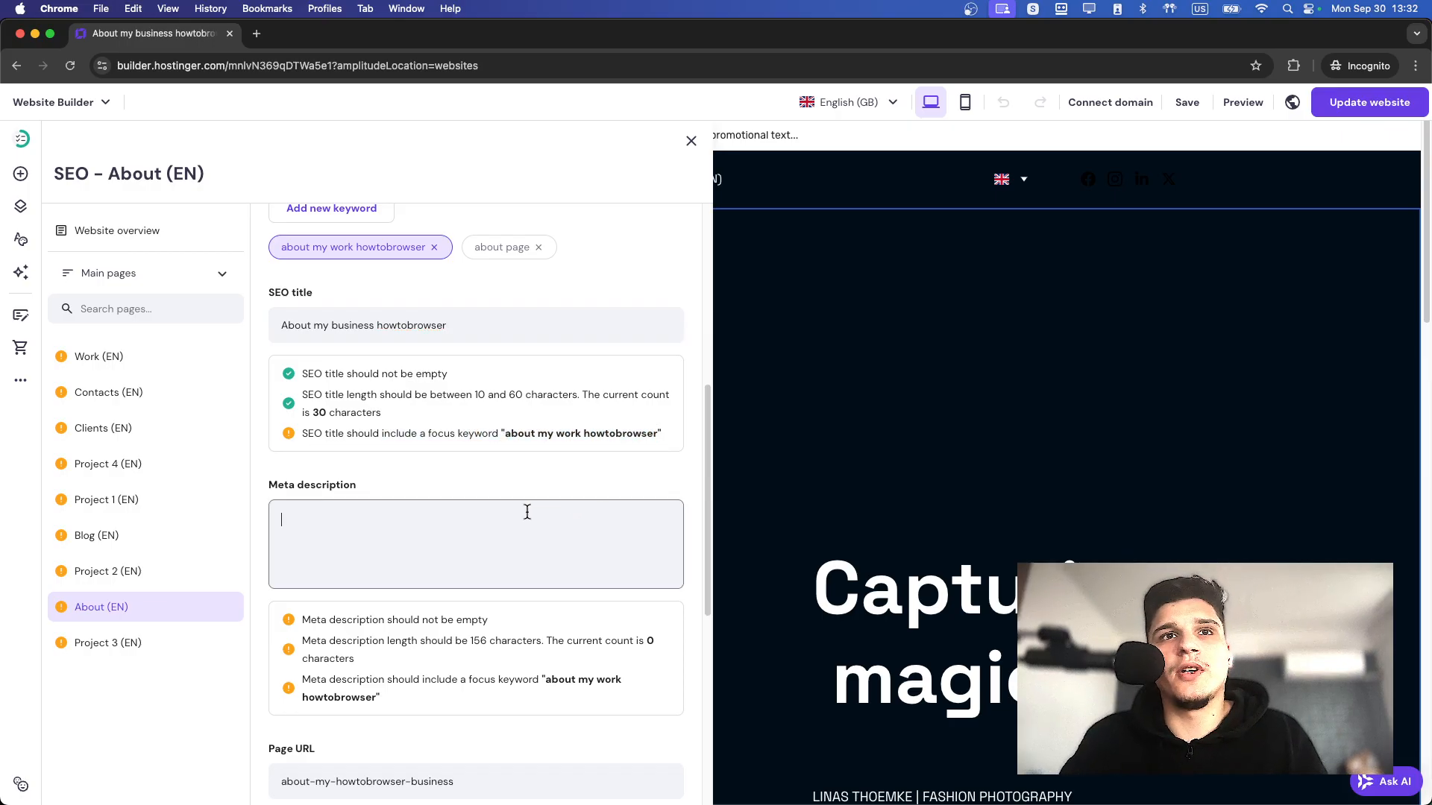
{"action": "key", "text": "super+v"}
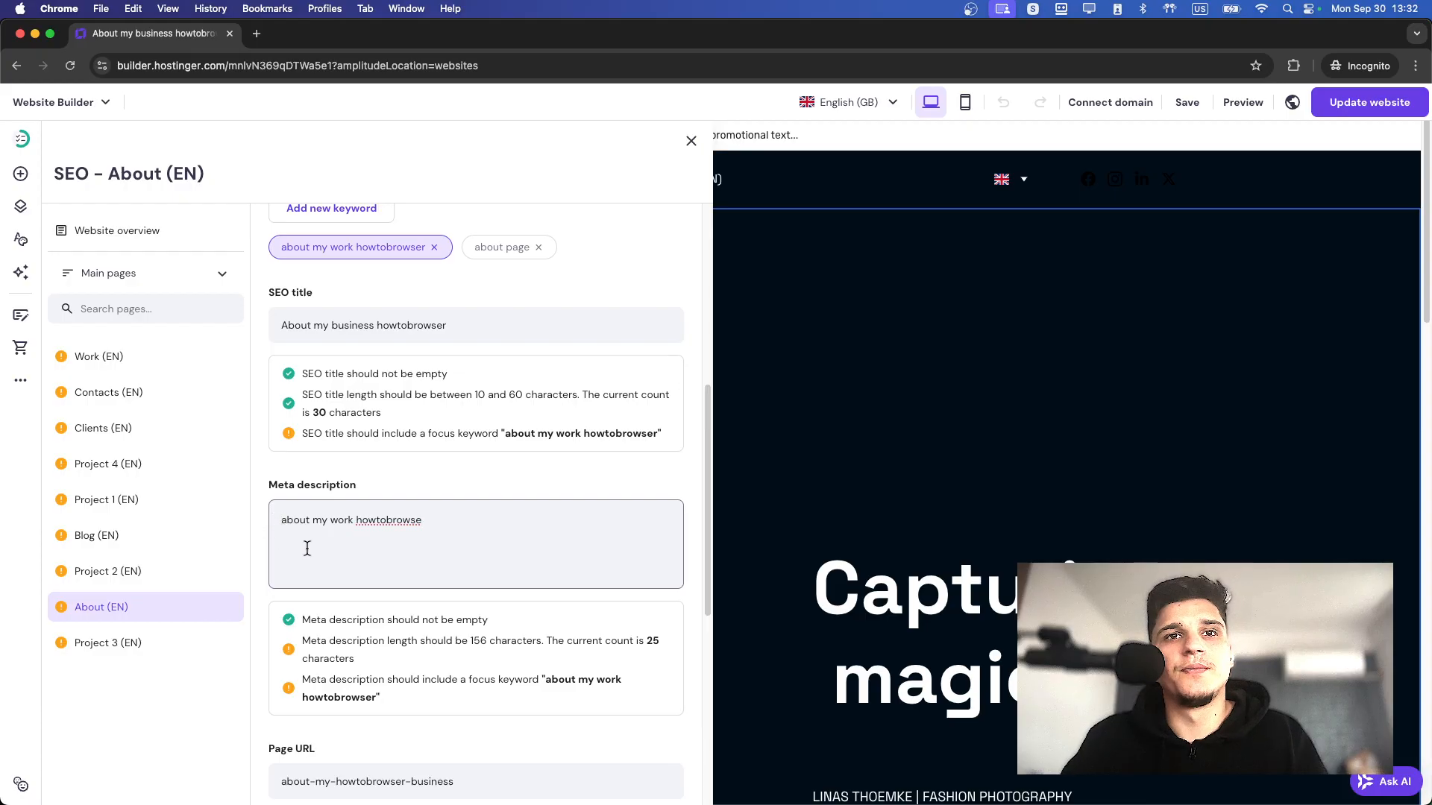
Check the meta description against its requirements and review the About page's search result preview and remaining SEO fields.
{"action": "left_click_drag", "start_coordinate": [419, 651], "coordinate": [302, 622]}
{"action": "left_click", "coordinate": [411, 646]}
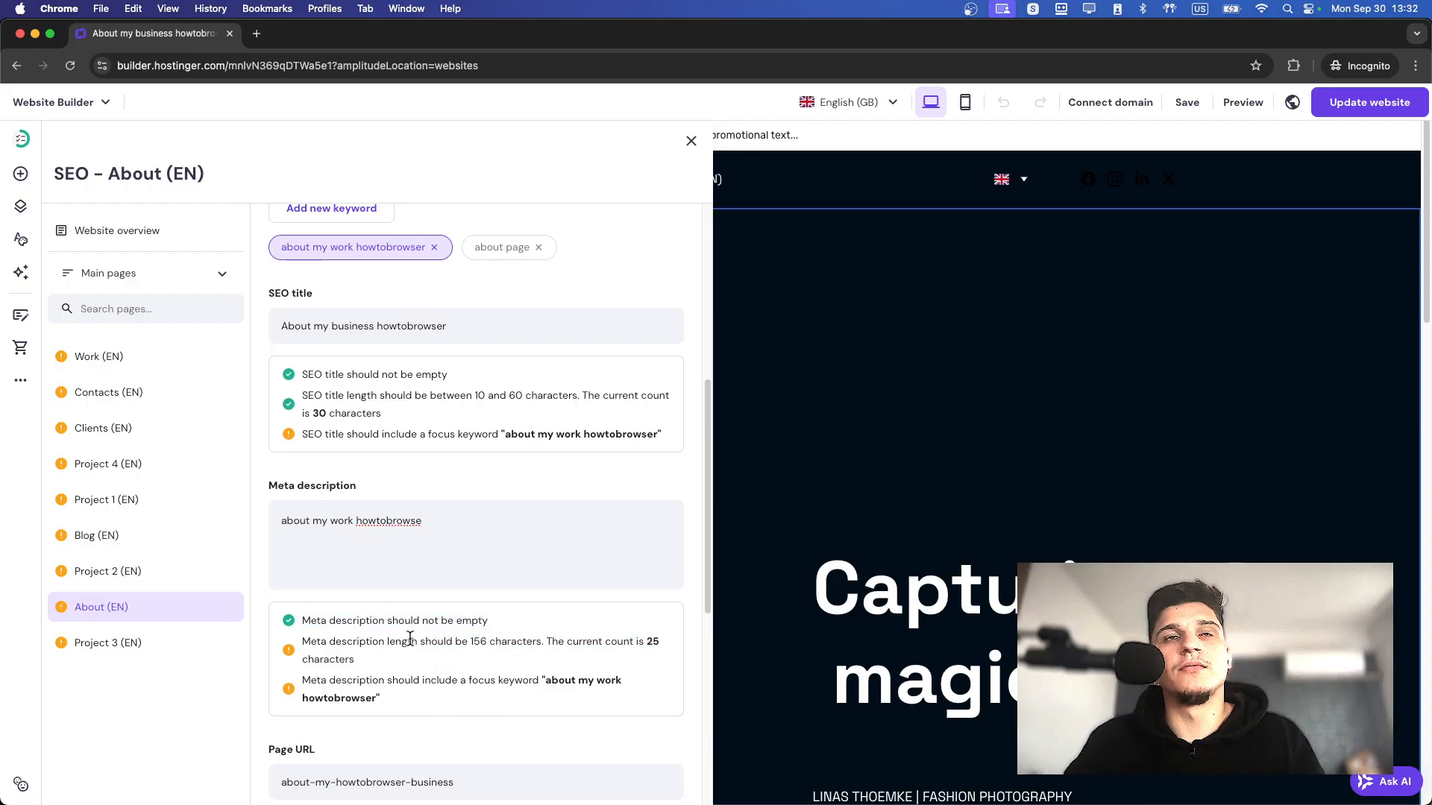
{"action": "left_click", "coordinate": [304, 521]}
{"action": "key", "text": "super+a"}
{"action": "left_click", "coordinate": [375, 520]}
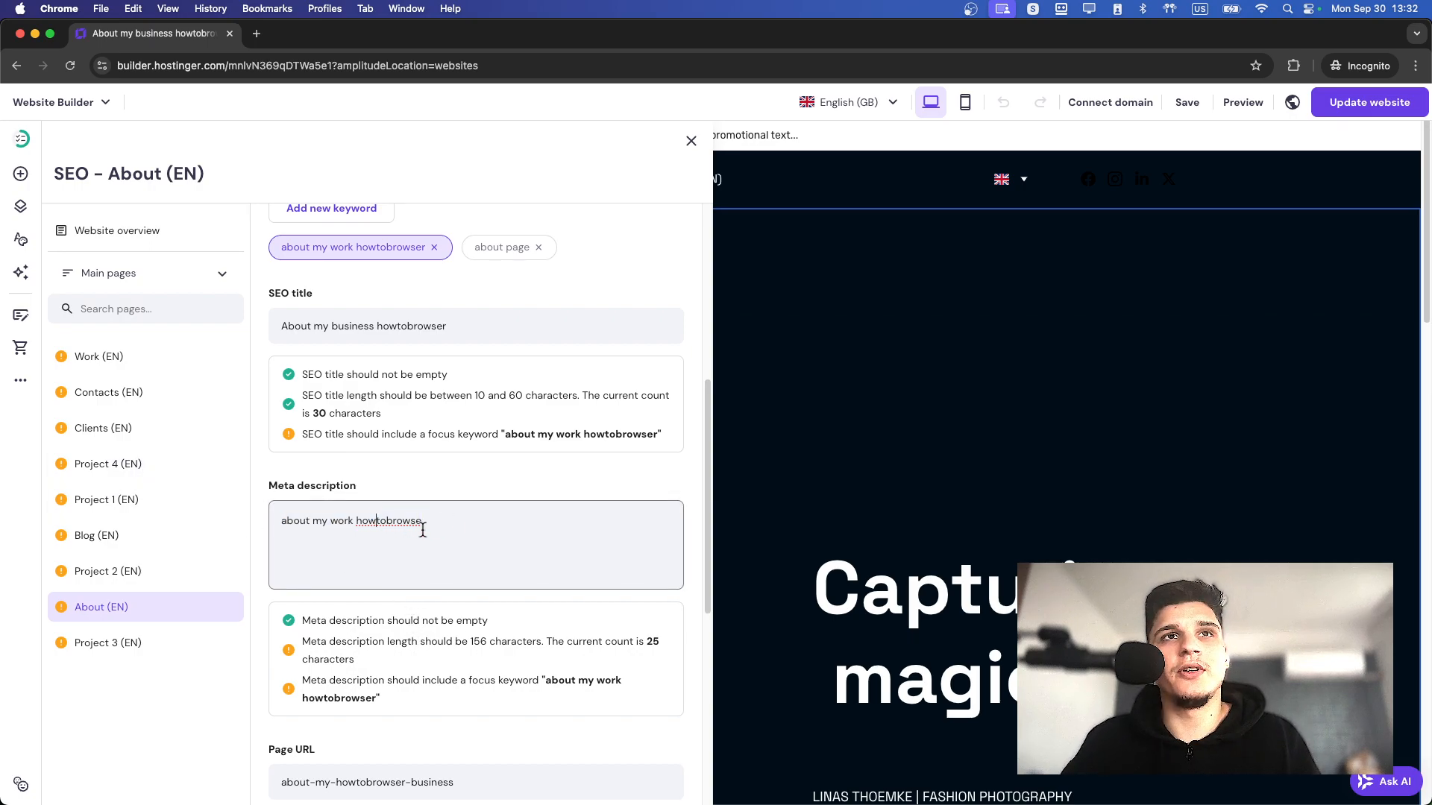
{"action": "scroll", "coordinate": [429, 526], "scroll_direction": "up", "scroll_amount": 2}
{"action": "scroll", "coordinate": [431, 525], "scroll_direction": "up", "scroll_amount": 5}
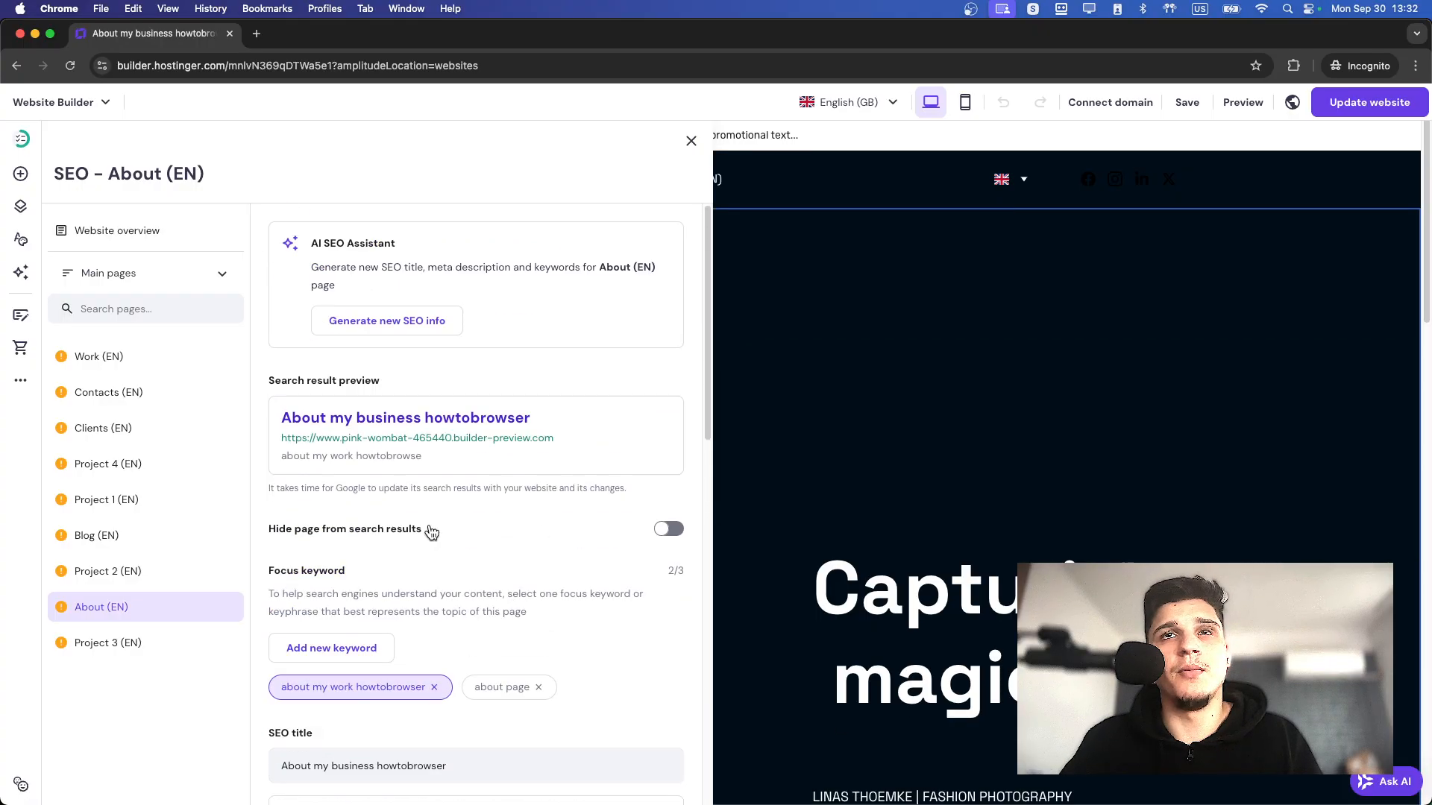
{"action": "scroll", "coordinate": [429, 526], "scroll_direction": "down", "scroll_amount": 2}
{"action": "scroll", "coordinate": [419, 522], "scroll_direction": "down", "scroll_amount": 1}
{"action": "scroll", "coordinate": [420, 528], "scroll_direction": "down", "scroll_amount": 1}
{"action": "left_click_drag", "start_coordinate": [432, 694], "coordinate": [259, 664]}
{"action": "scroll", "coordinate": [284, 654], "scroll_direction": "down", "scroll_amount": 5}
{"action": "scroll", "coordinate": [287, 652], "scroll_direction": "up", "scroll_amount": 6}
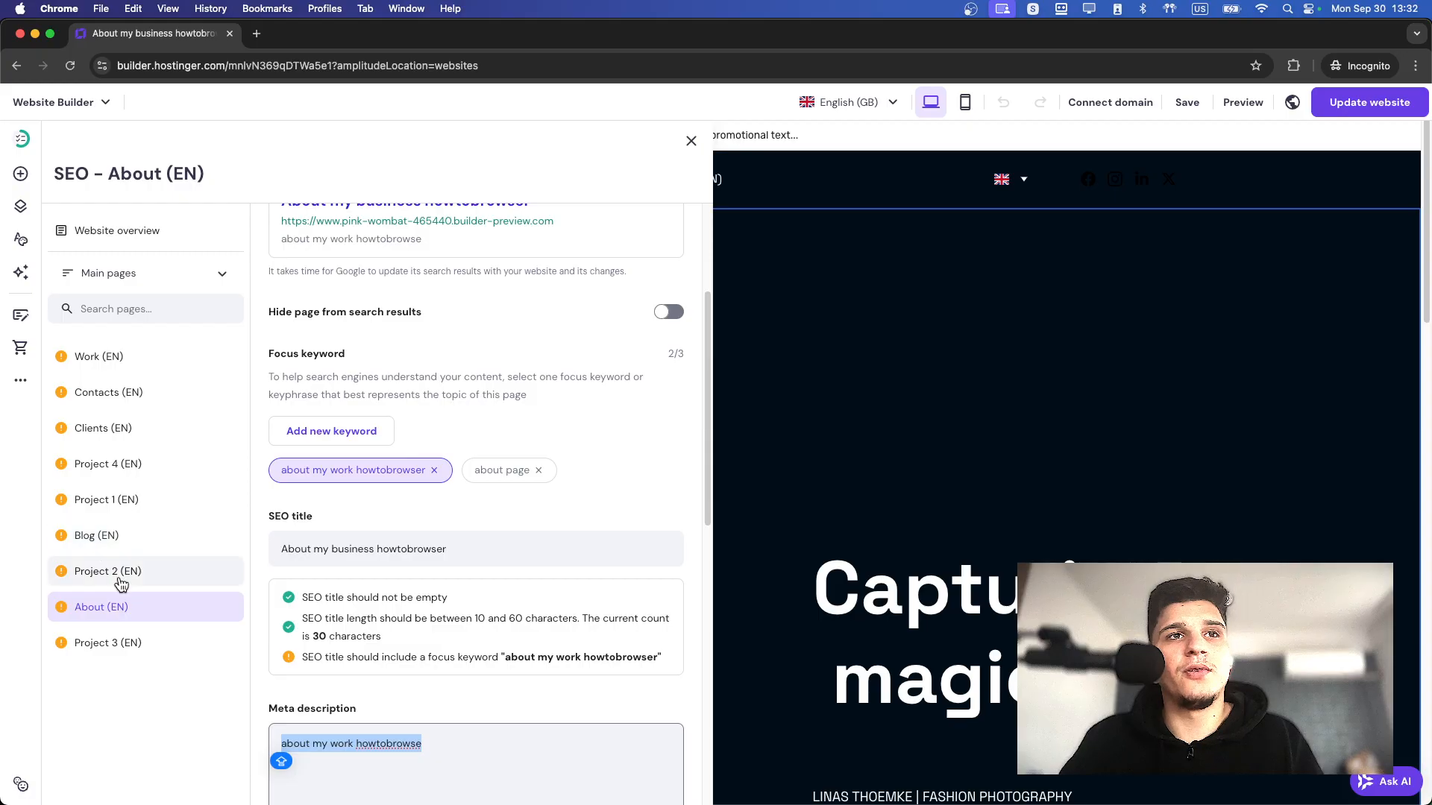
{"action": "left_click", "coordinate": [127, 541]}
{"action": "scroll", "coordinate": [407, 466], "scroll_direction": "down", "scroll_amount": 2}
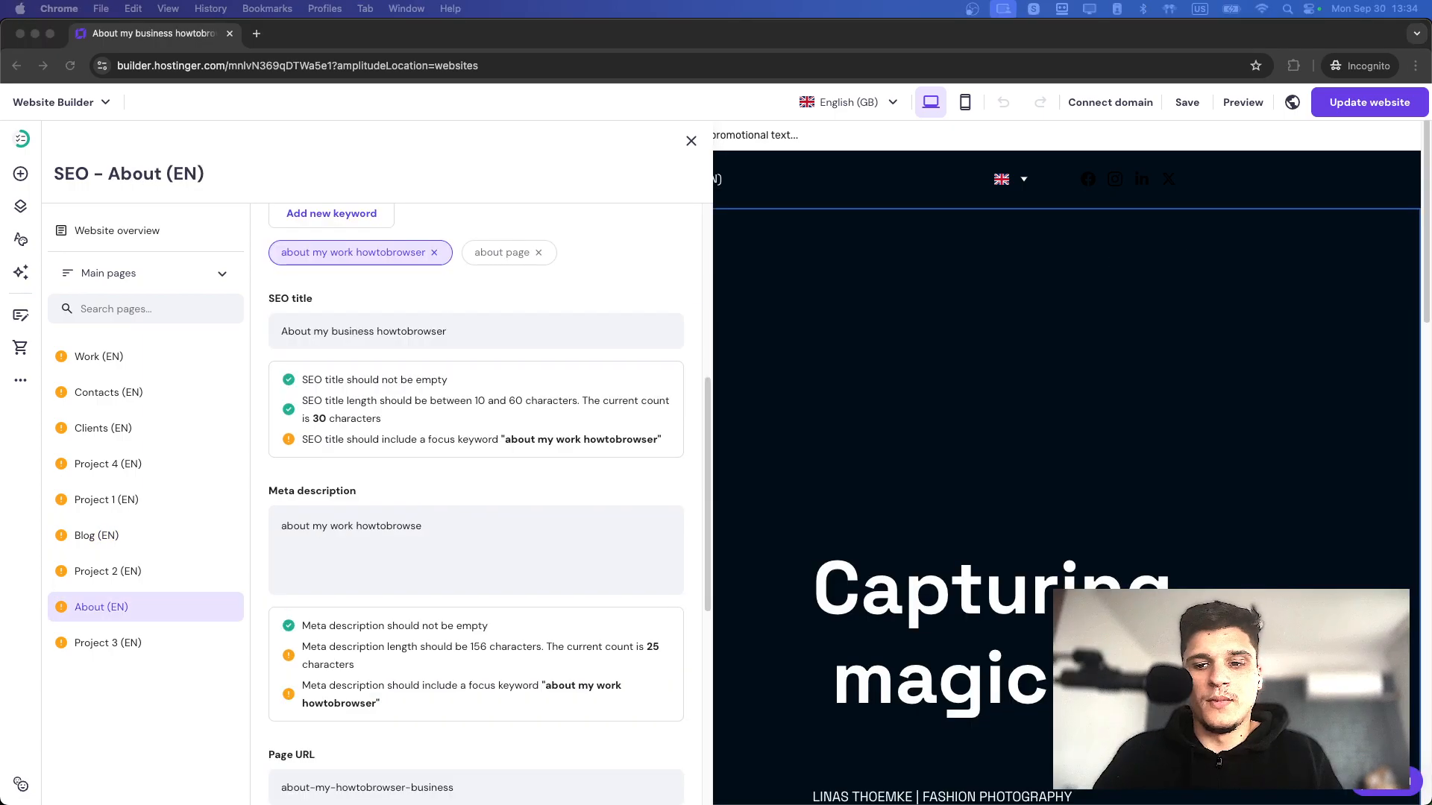
{"action": "left_click", "coordinate": [529, 563]}
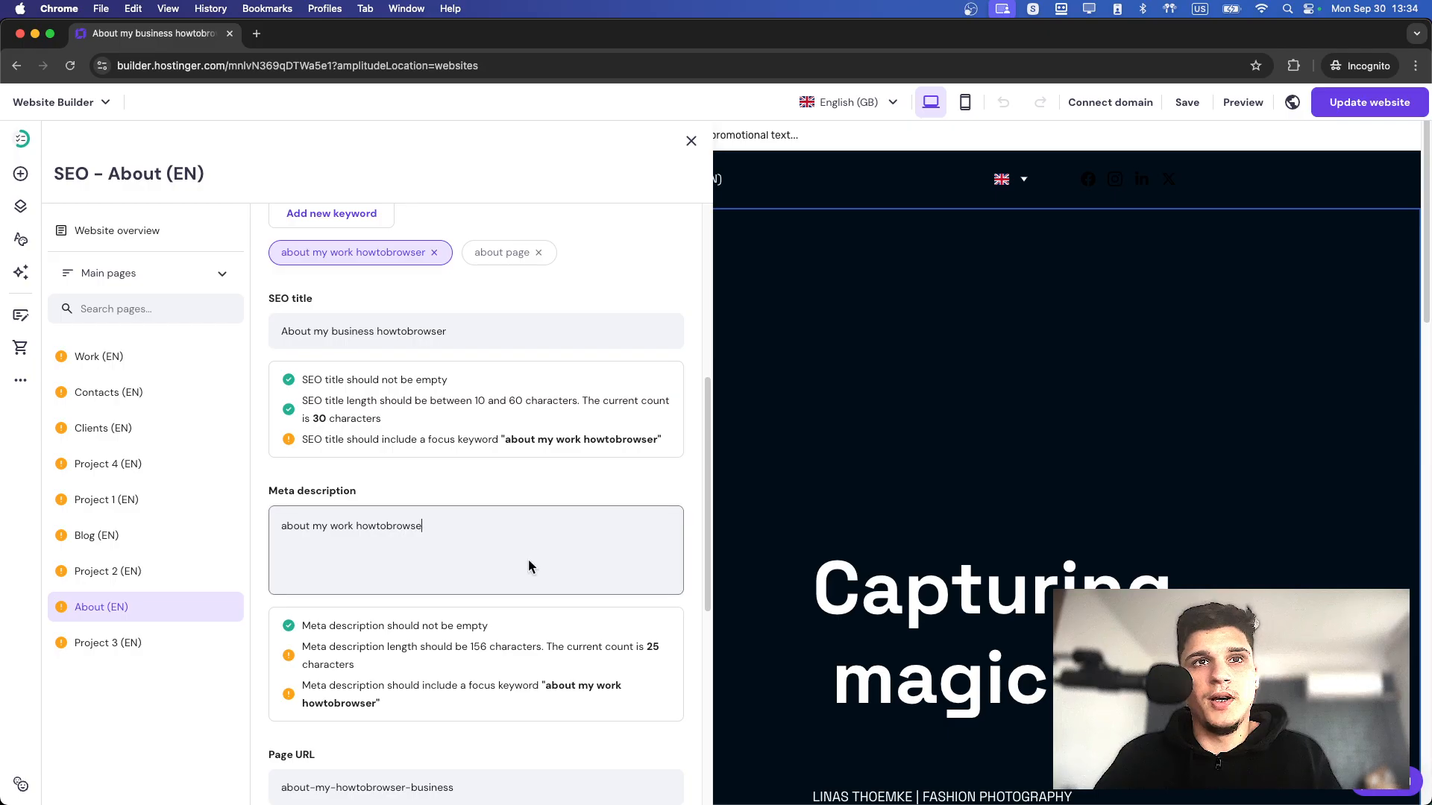